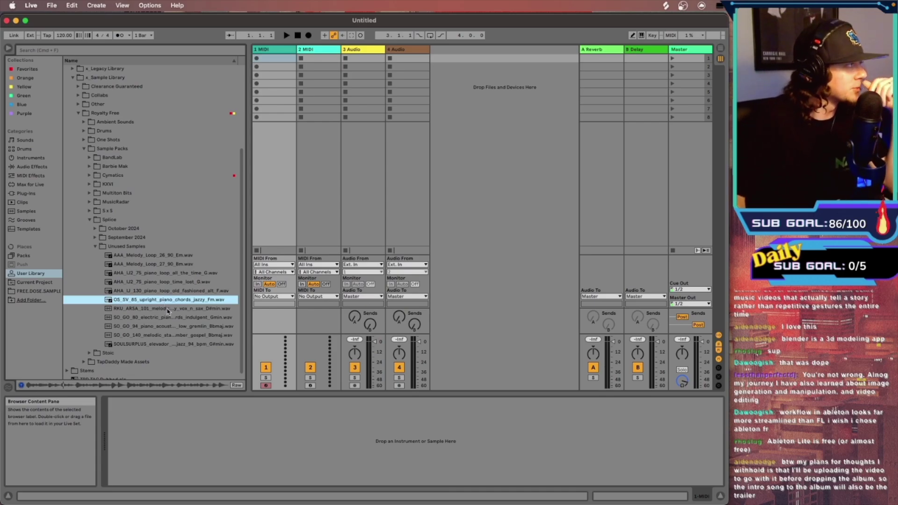
# Audition the melodic loops in Splice's Unused Samples folder, including the SO_GO_94 piano and SO_GO_140 gospel samples.
pyautogui.click(169, 310)
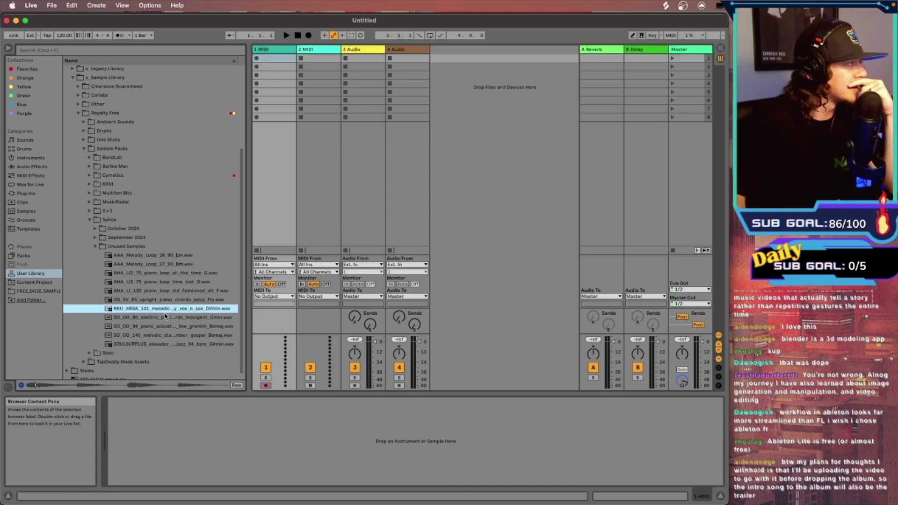
pyautogui.click(196, 336)
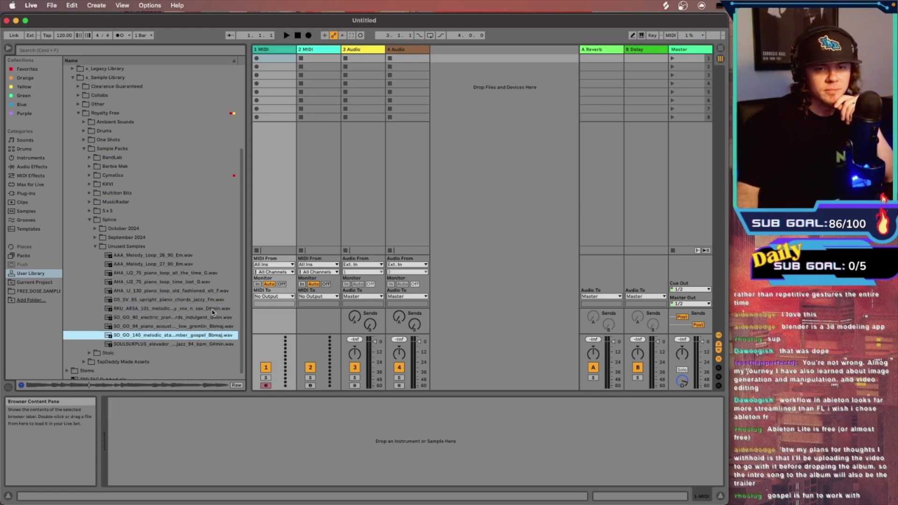
pyautogui.click(188, 326)
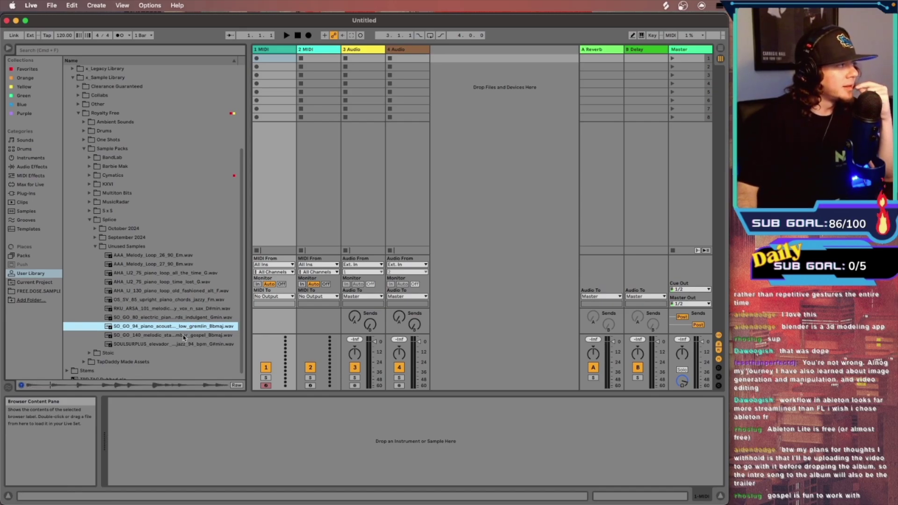
pyautogui.click(172, 336)
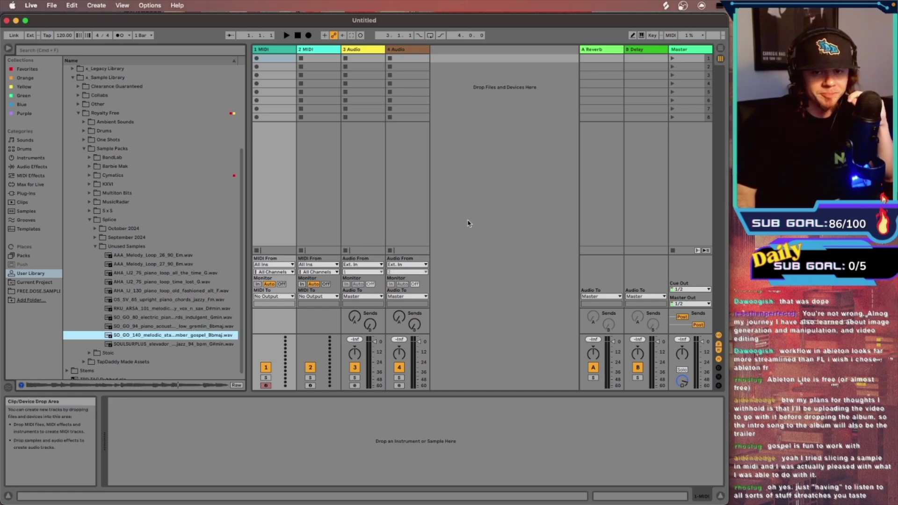
# In the arrangement, load the TapDaddy106 BoomBap Dilla drum kit on the second MIDI track and play the beat.
pyautogui.press('Tab')
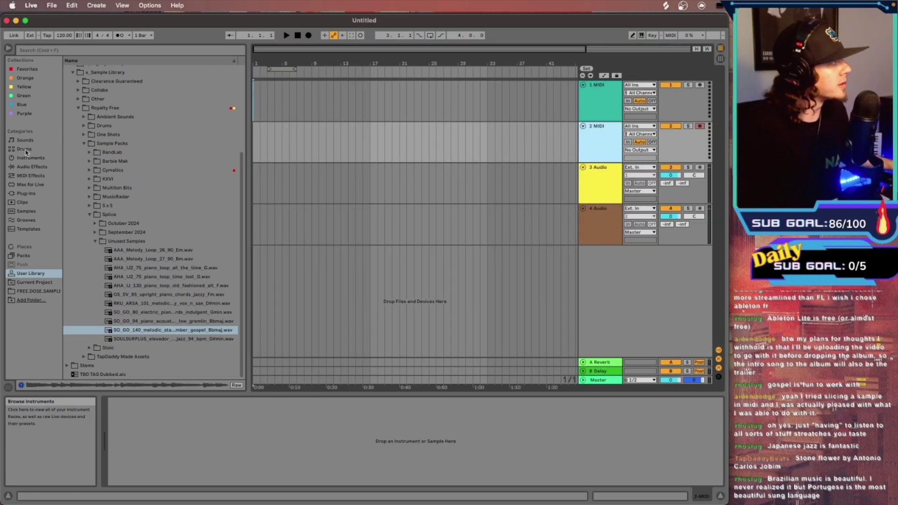
pyautogui.click(24, 148)
pyautogui.scroll(5, 141, 188)
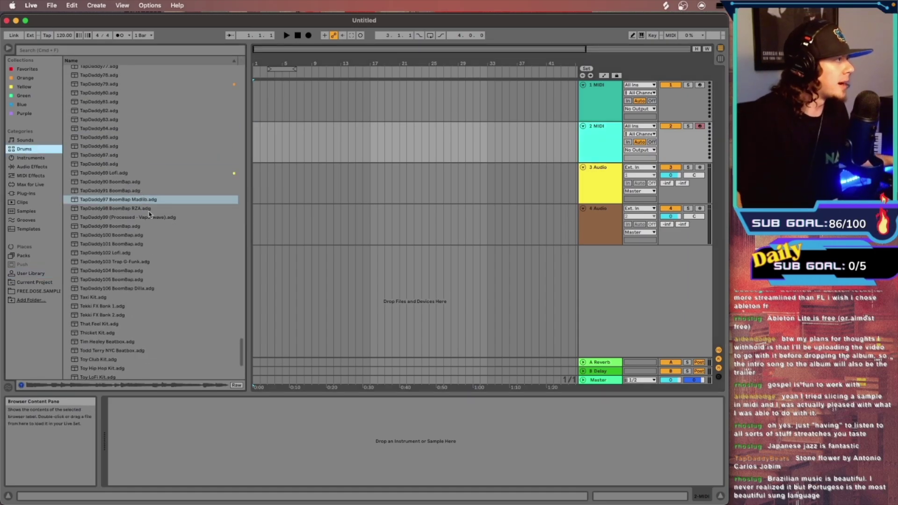
pyautogui.doubleClick(140, 288)
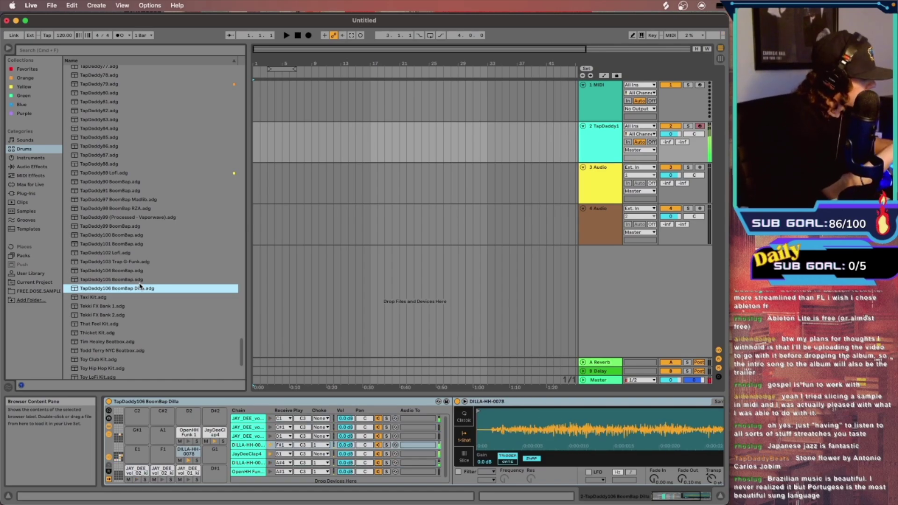
pyautogui.press('super+z')
pyautogui.press('space')
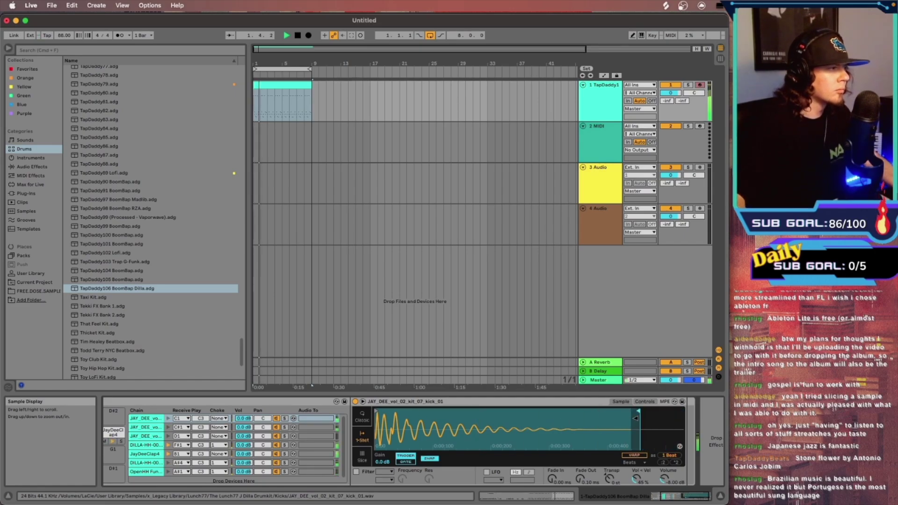
# Trim the tail of the kick sample and add a Drum Buss with Medium drive and raised Crunch.
pyautogui.moveTo(596, 410); pyautogui.dragTo(510, 411)
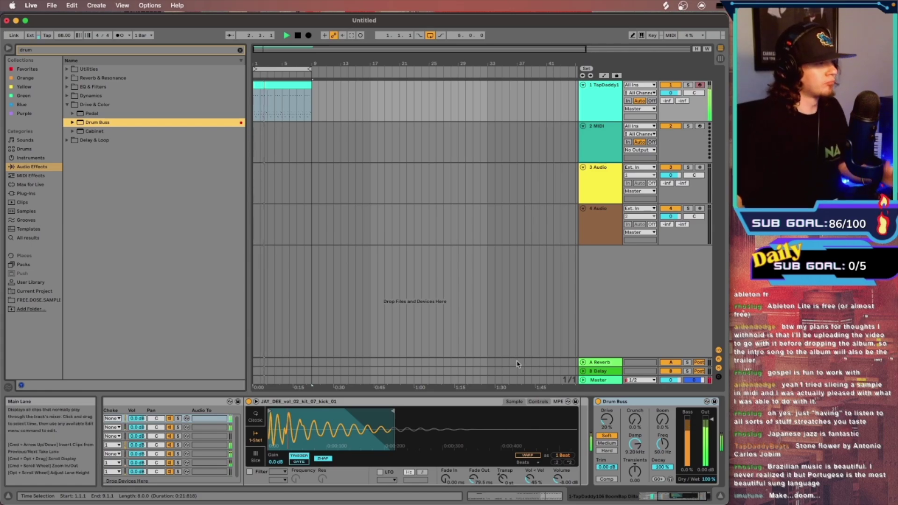
pyautogui.click(607, 443)
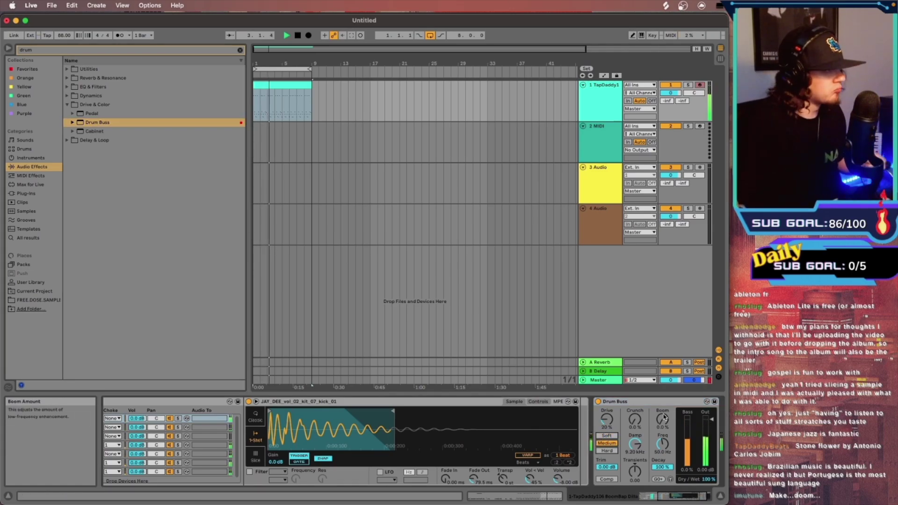
pyautogui.moveTo(635, 420); pyautogui.dragTo(635, 408)
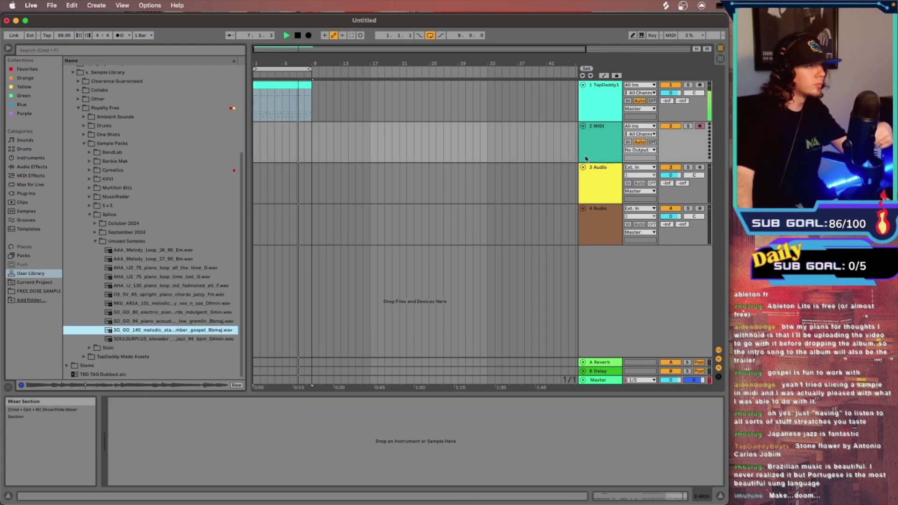
# Add the SO_GO_140 gospel melody sample on track 3 and repeat its clip so it loops with the drums over eight bars.
pyautogui.doubleClick(162, 332)
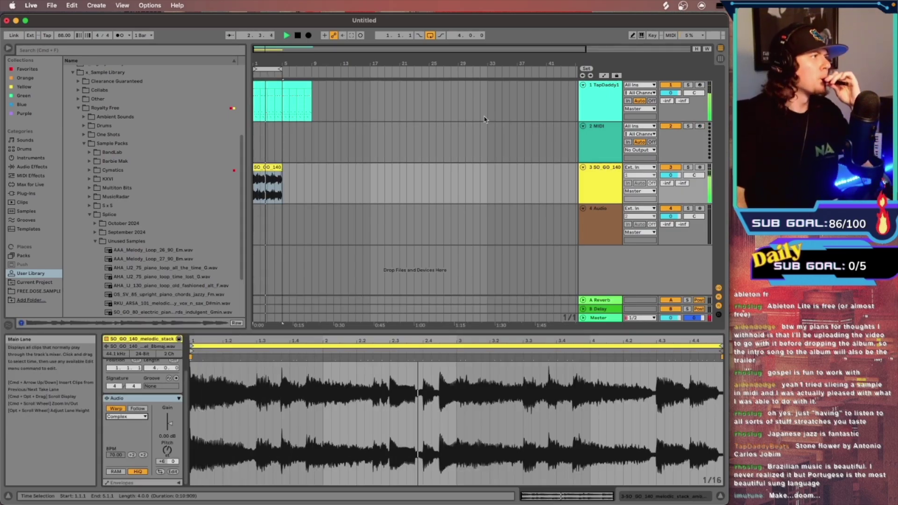
pyautogui.click(591, 109)
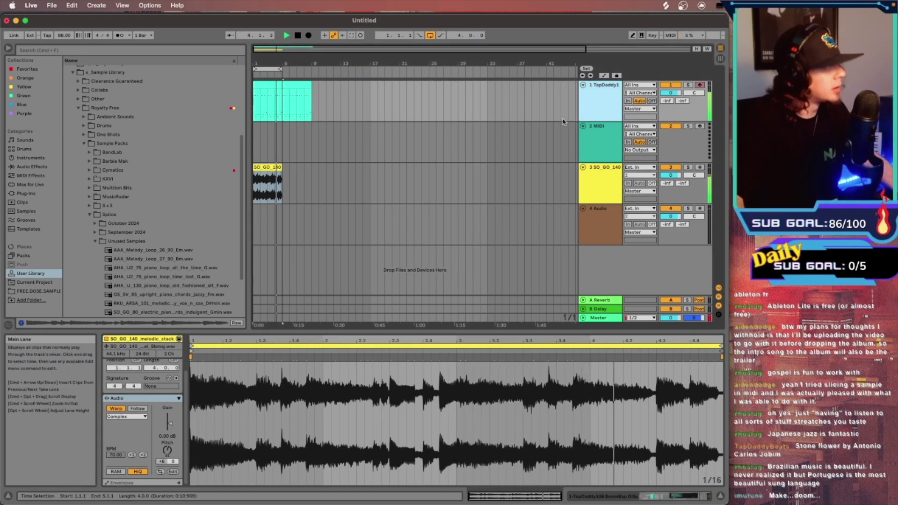
pyautogui.click(281, 180)
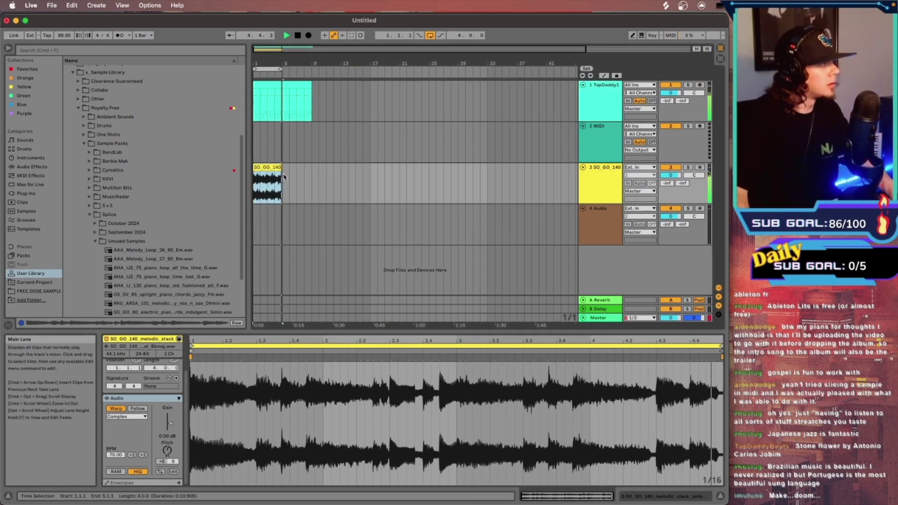
pyautogui.press('super+d')
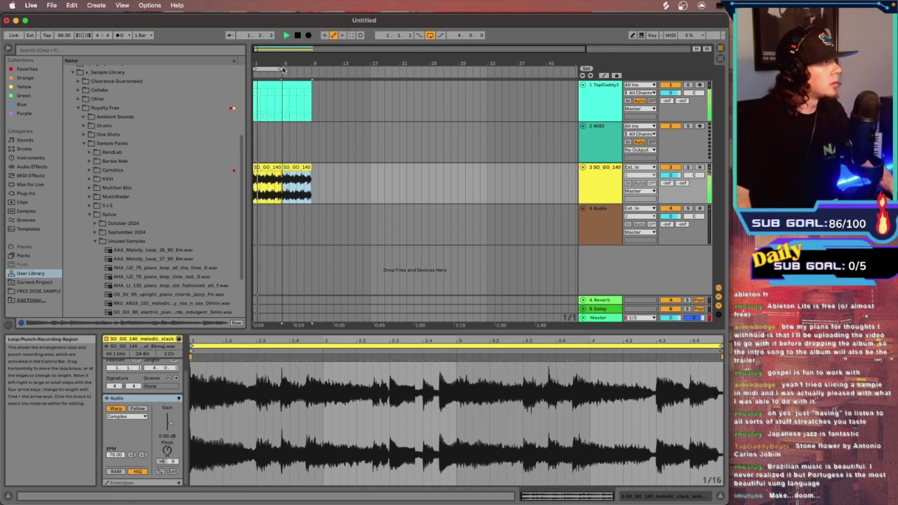
pyautogui.moveTo(296, 70); pyautogui.dragTo(310, 70)
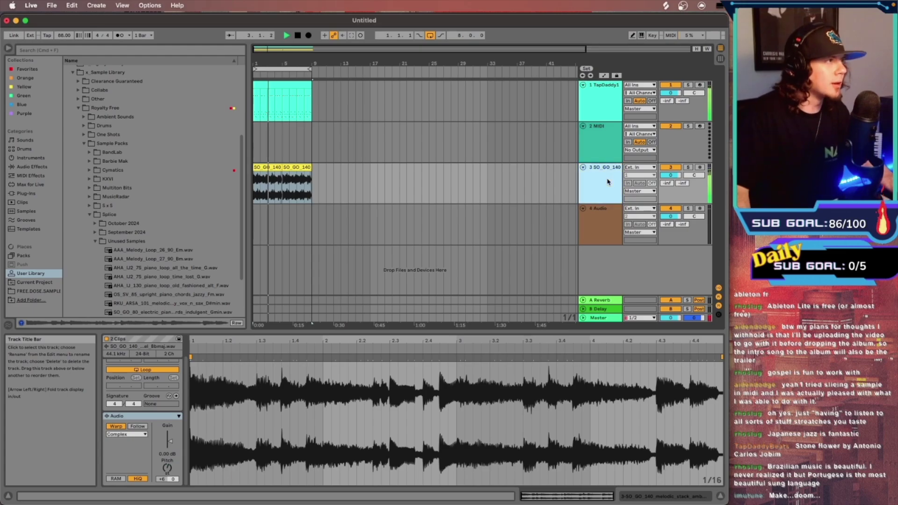
# Move the SO_GO_140 sample track directly below the drum track and duplicate the drum track.
pyautogui.moveTo(598, 181); pyautogui.dragTo(603, 136)
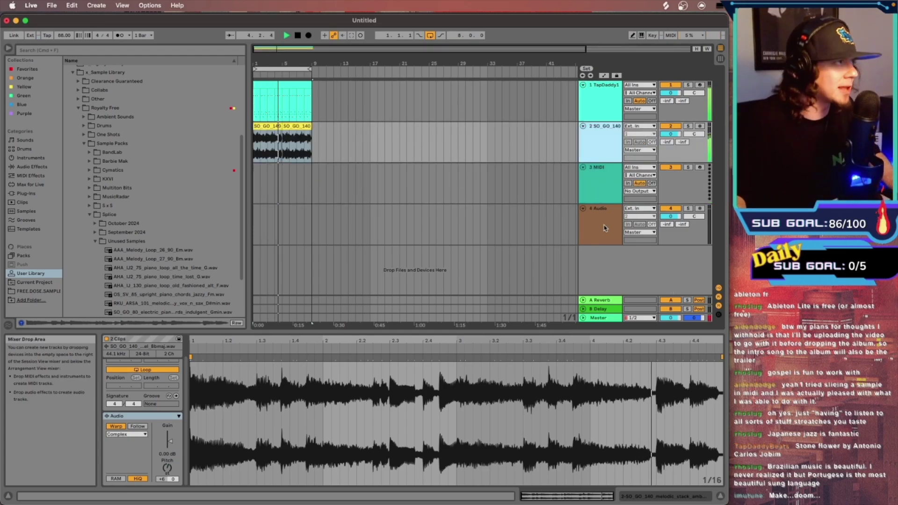
pyautogui.press('super+d')
pyautogui.click(655, 499)
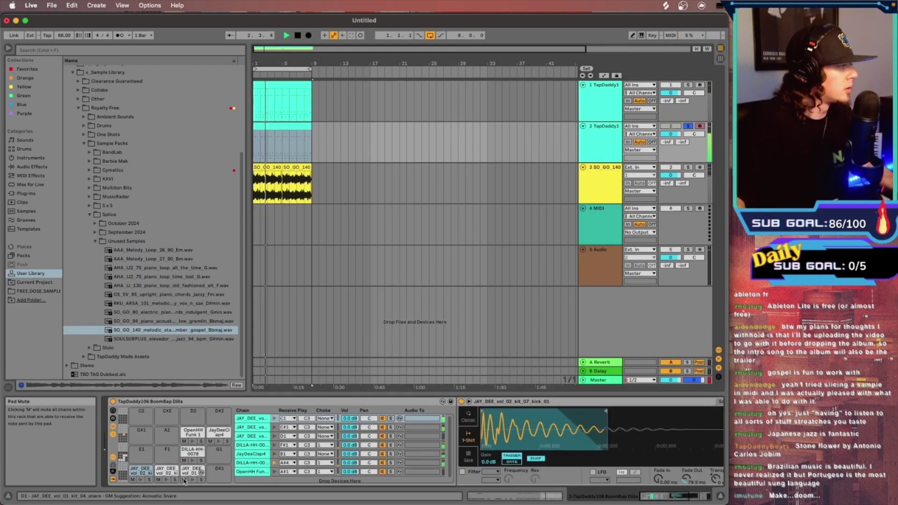
# Mute the closed and open hi-hat pads in the soloed copy of the drum kit.
pyautogui.click(184, 460)
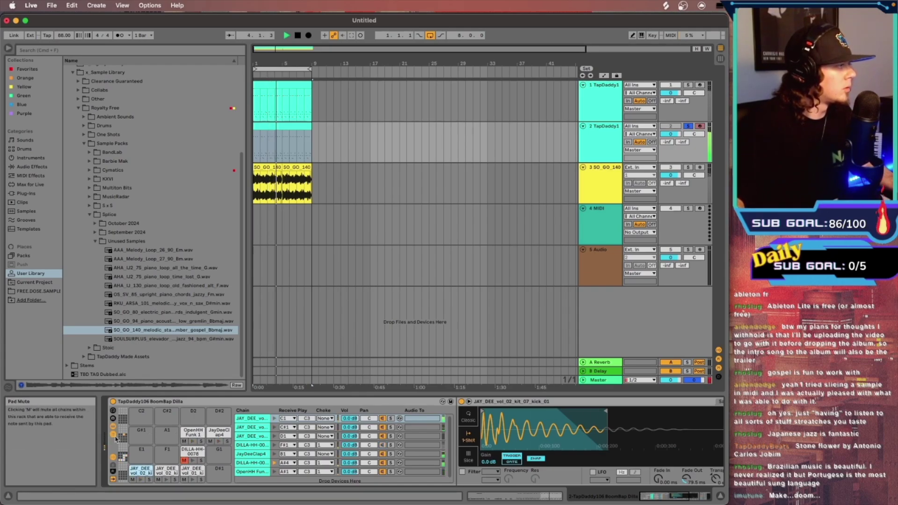
pyautogui.scroll(8, 141, 442)
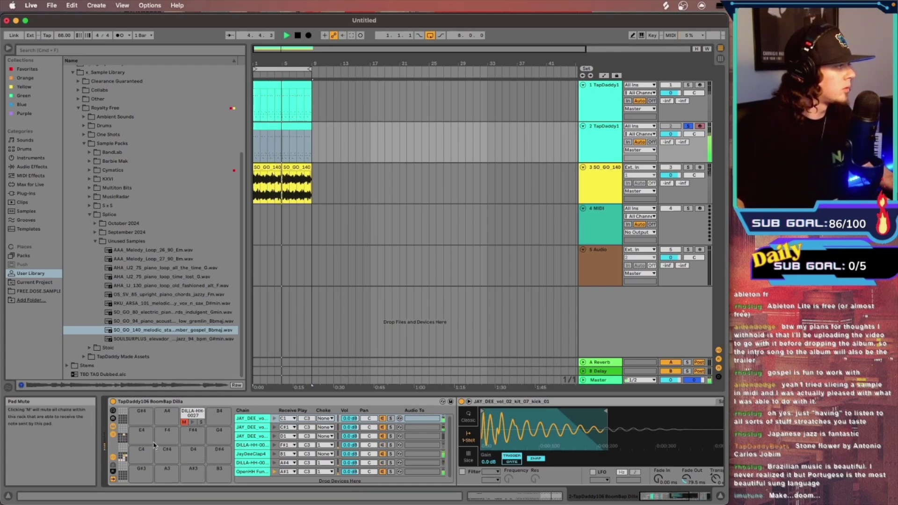
pyautogui.scroll(-8, 183, 447)
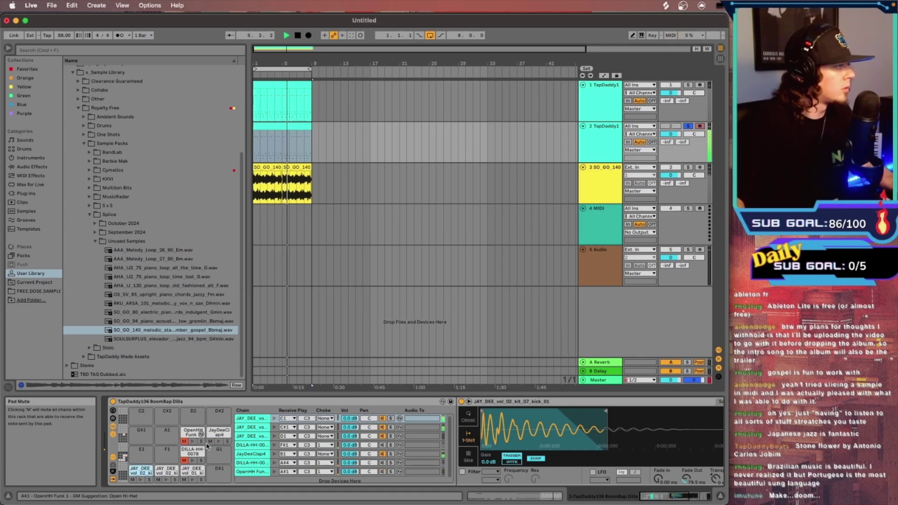
# Find the Glue Compressor among the audio effects and add it to the SO_GO_140 sample track.
pyautogui.click(604, 181)
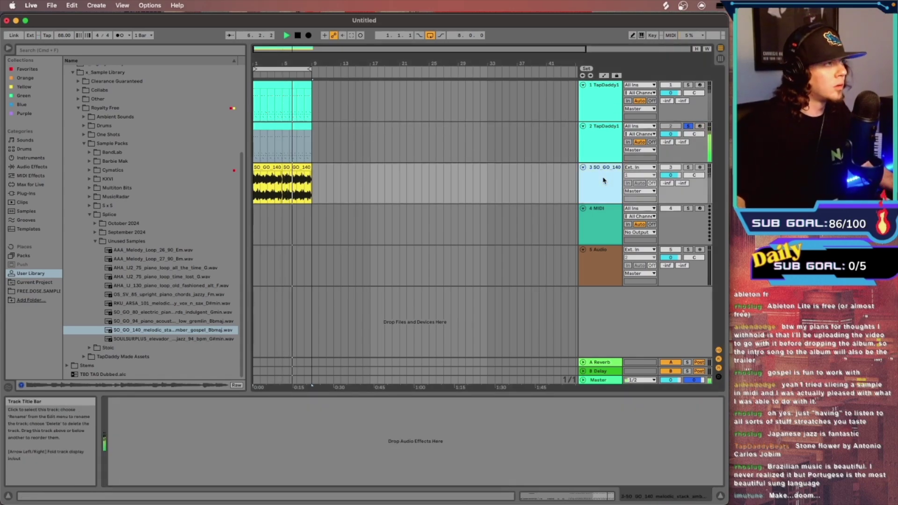
pyautogui.click(63, 50)
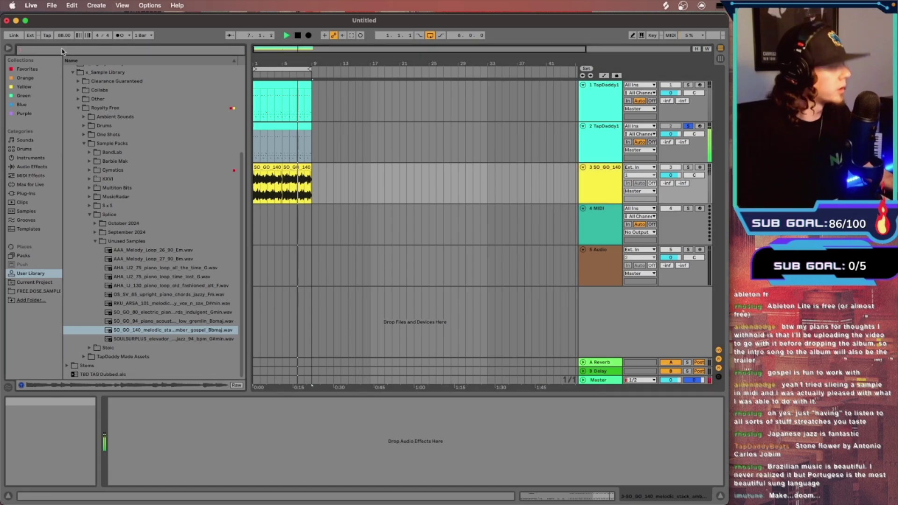
pyautogui.write('glu')
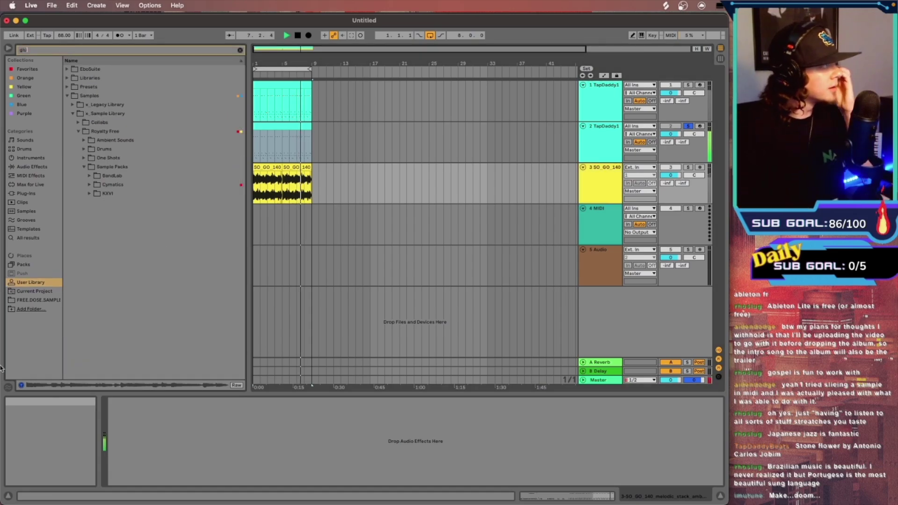
pyautogui.write('e')
pyautogui.click(26, 195)
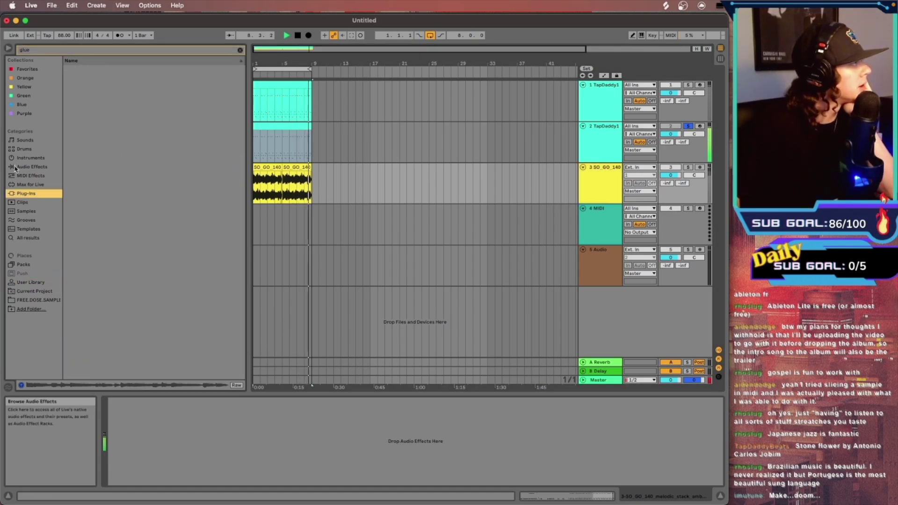
pyautogui.click(32, 167)
pyautogui.click(82, 78)
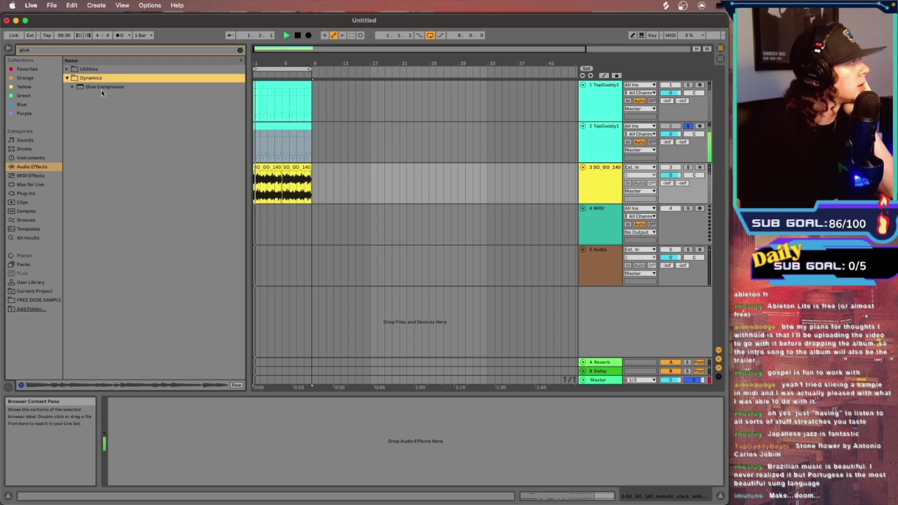
pyautogui.moveTo(104, 86); pyautogui.dragTo(152, 406)
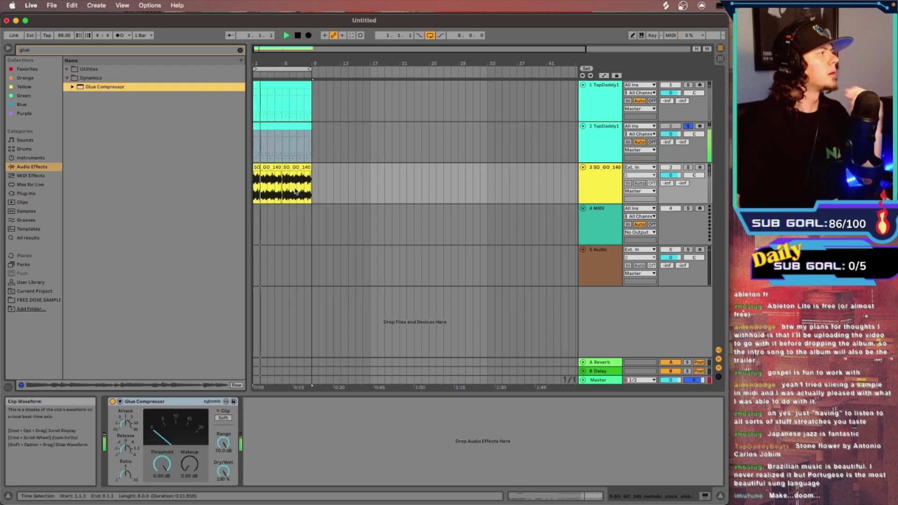
# Unsolo the duplicate drum track and enable the Glue Compressor's sidechain with 2-TapDaddy106 BoomBap Dilla as its audio source.
pyautogui.click(120, 402)
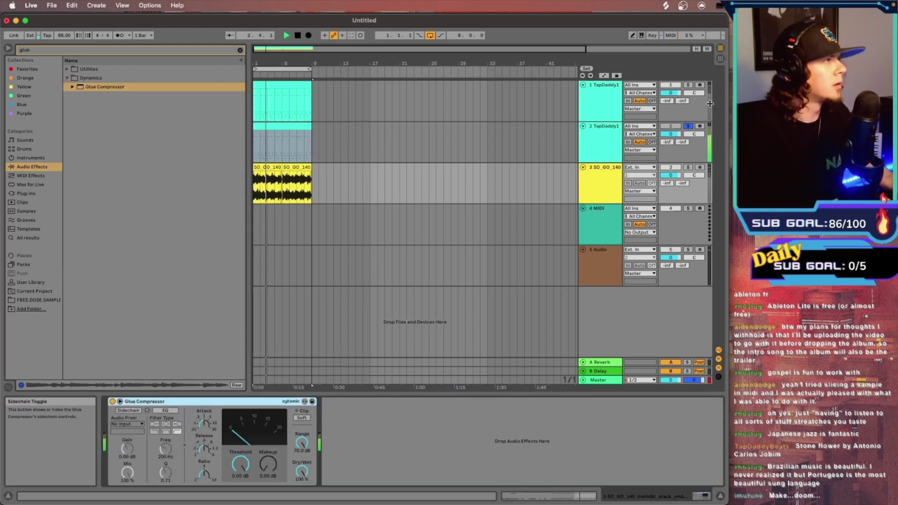
pyautogui.click(688, 126)
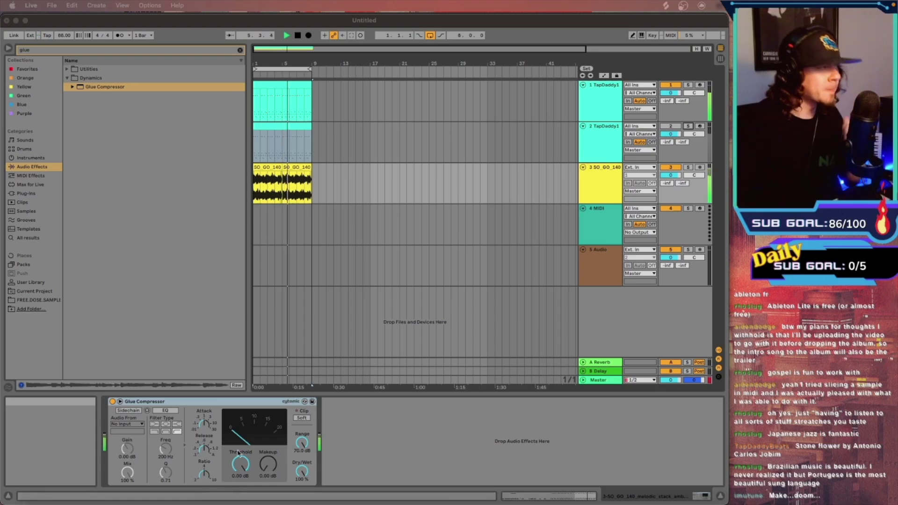
pyautogui.click(128, 412)
pyautogui.click(128, 412)
pyautogui.click(128, 424)
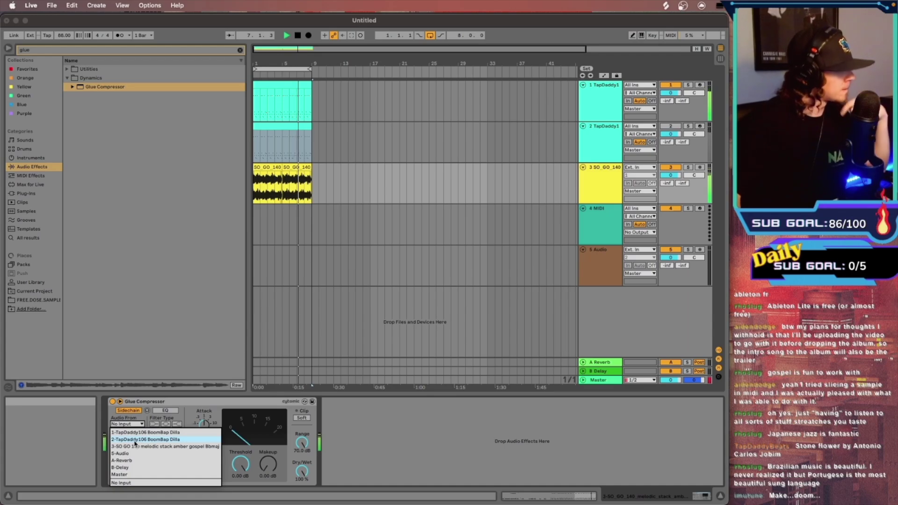
pyautogui.click(135, 439)
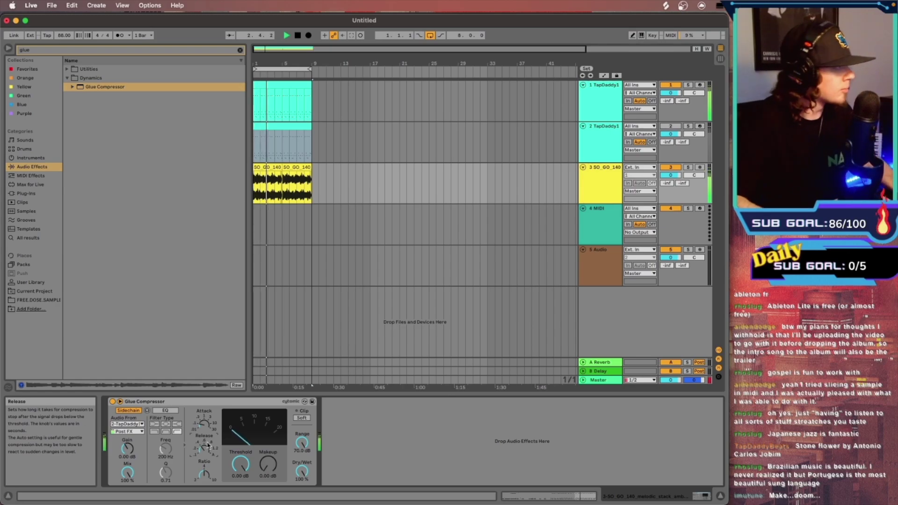
# Set the Glue Compressor's threshold to -7.30 dB and add two duplicates with thresholds of -9.84 dB and -14.6 dB.
pyautogui.press('super+d')
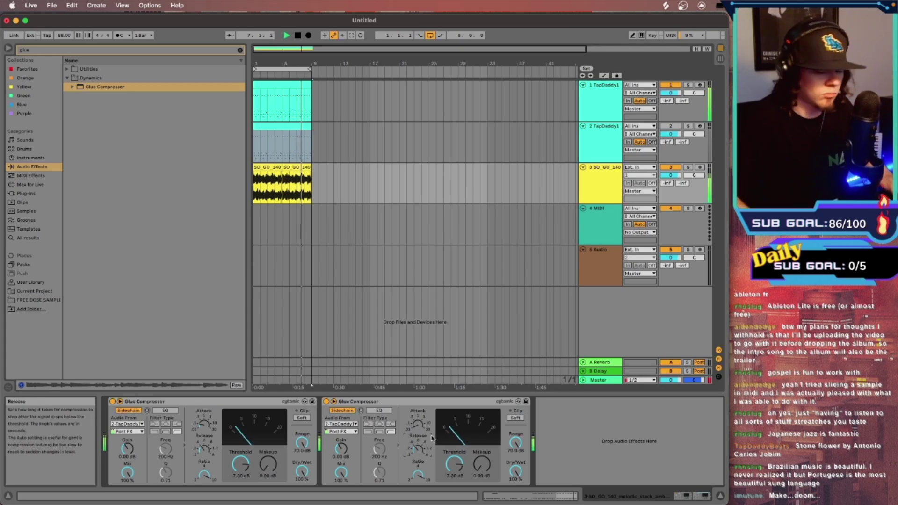
pyautogui.moveTo(454, 464); pyautogui.dragTo(455, 456)
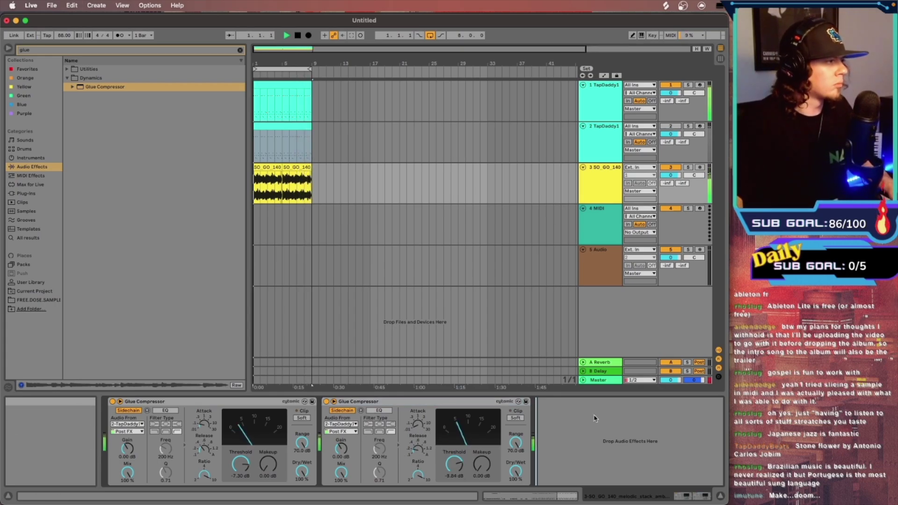
pyautogui.press('super+d')
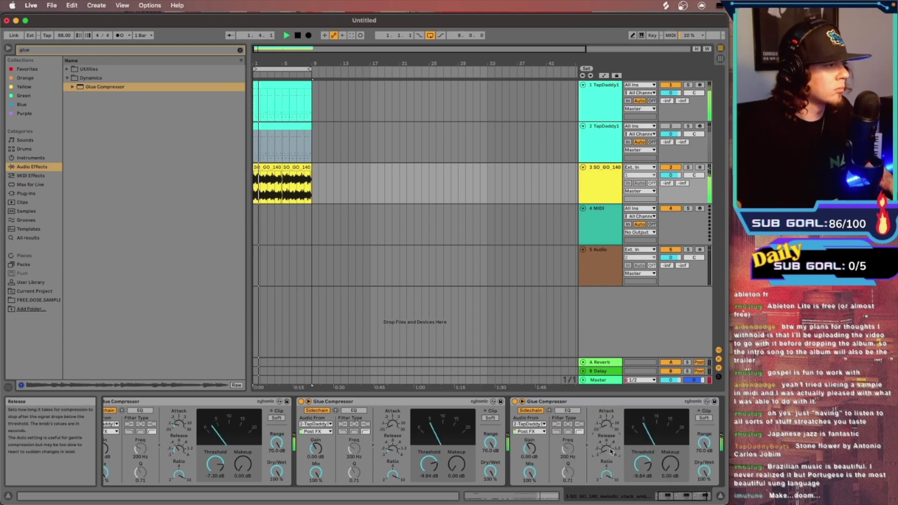
pyautogui.moveTo(642, 463); pyautogui.dragTo(643, 472)
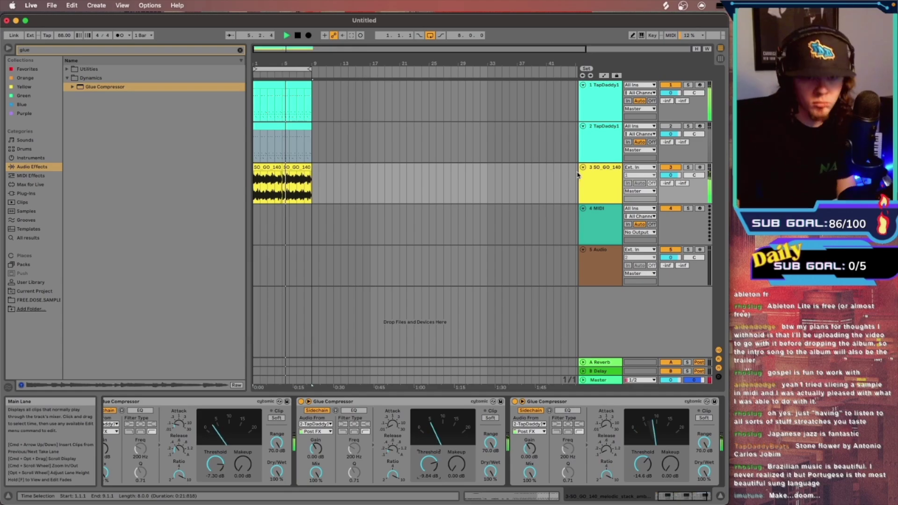
# Load the Purity plug-in on the empty MIDI track, choose its Vibra HandBell preset and record a melody clip.
pyautogui.click(604, 220)
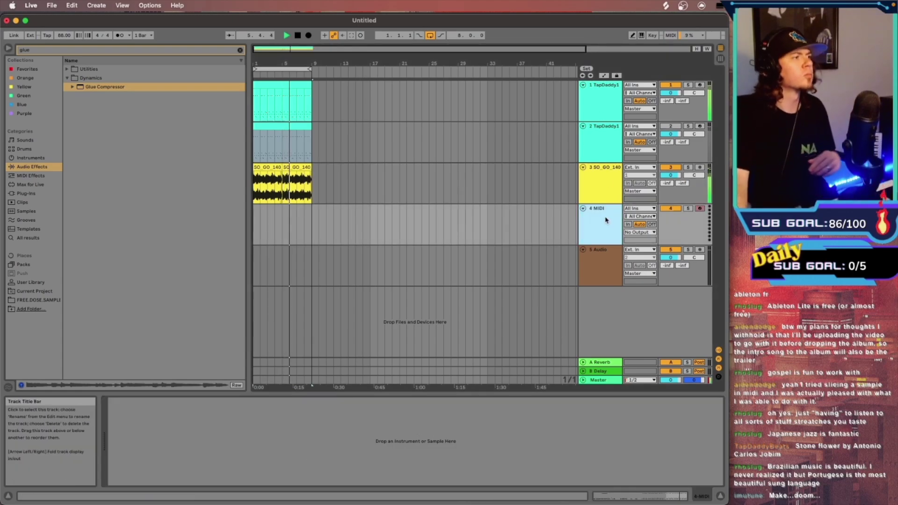
pyautogui.click(71, 52)
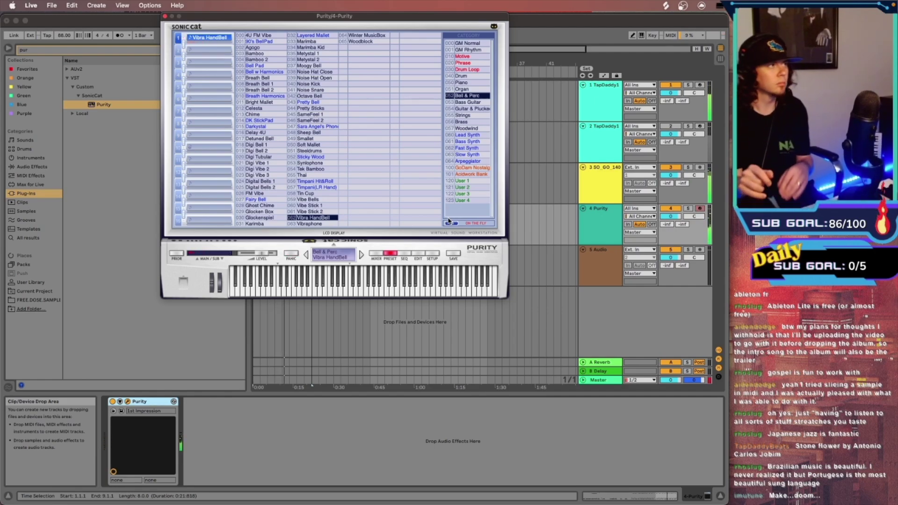
pyautogui.click(165, 16)
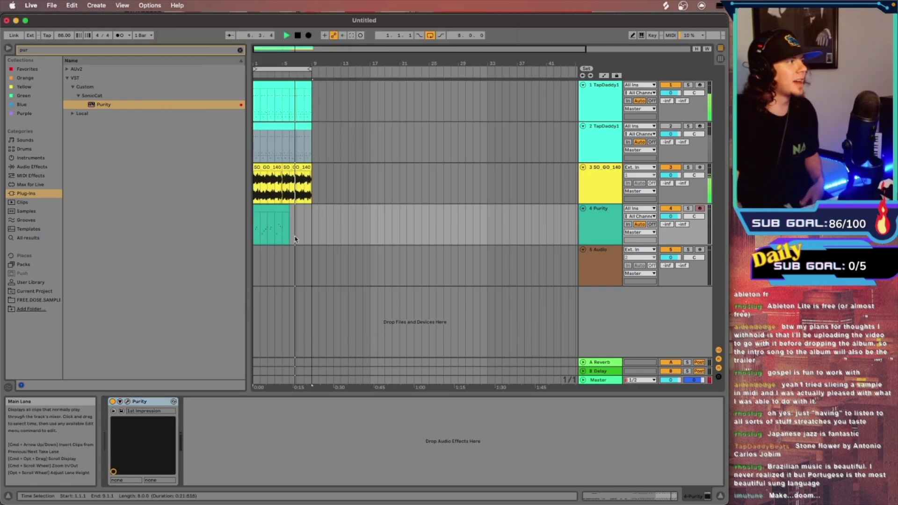
# Place a copy of the recorded Purity clip at bar 5.
pyautogui.click(276, 210)
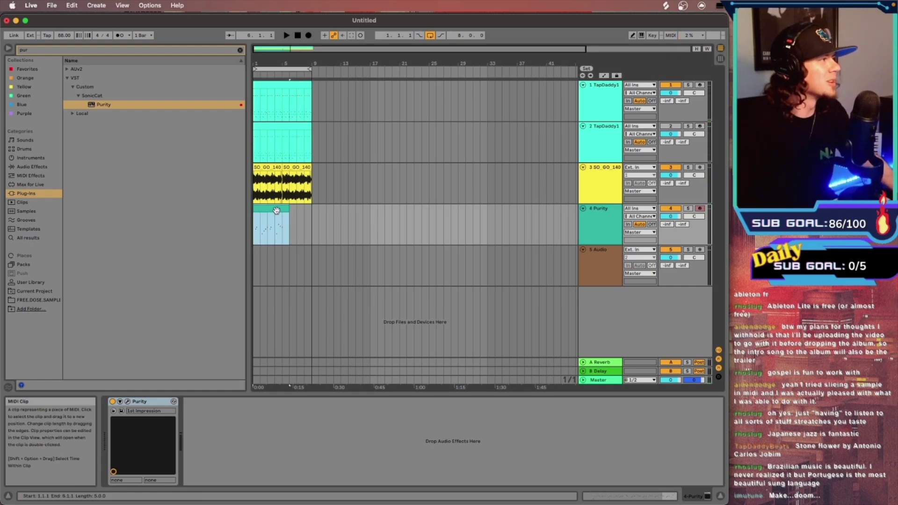
pyautogui.moveTo(277, 211); pyautogui.dragTo(306, 210)
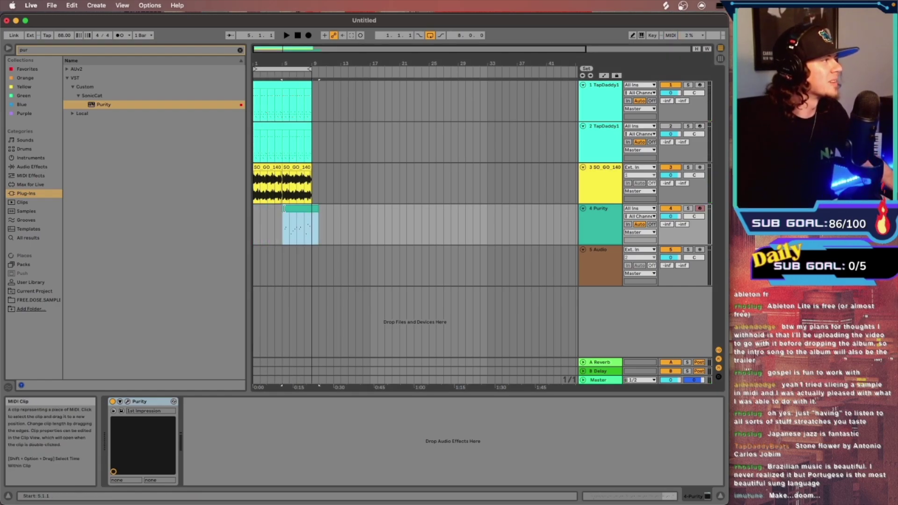
# Find Auto Filter among the audio effects and add it to the SO_GO_140 sample track ahead of the Glue Compressors.
pyautogui.click(269, 197)
pyautogui.press('space')
pyautogui.click(32, 166)
pyautogui.press('super+f')
pyautogui.write('Aut')
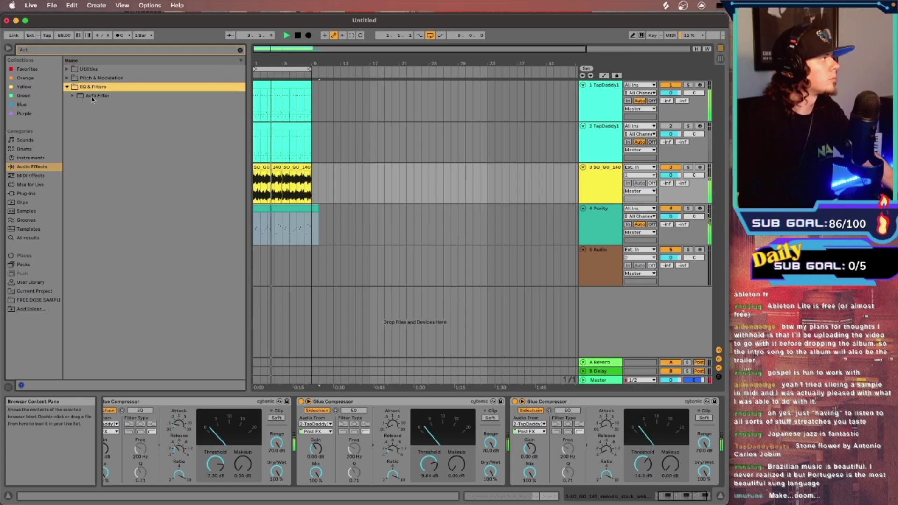
pyautogui.press('Return')
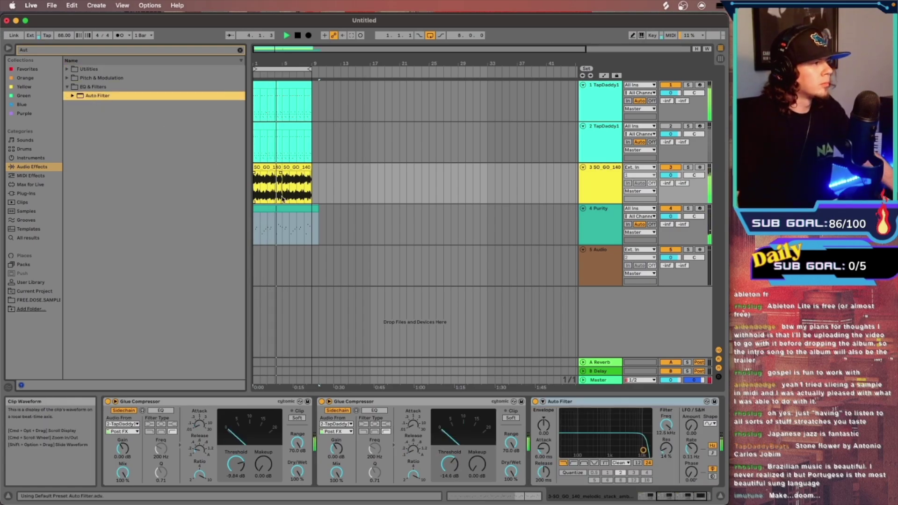
pyautogui.hscroll(-5, 122, 430)
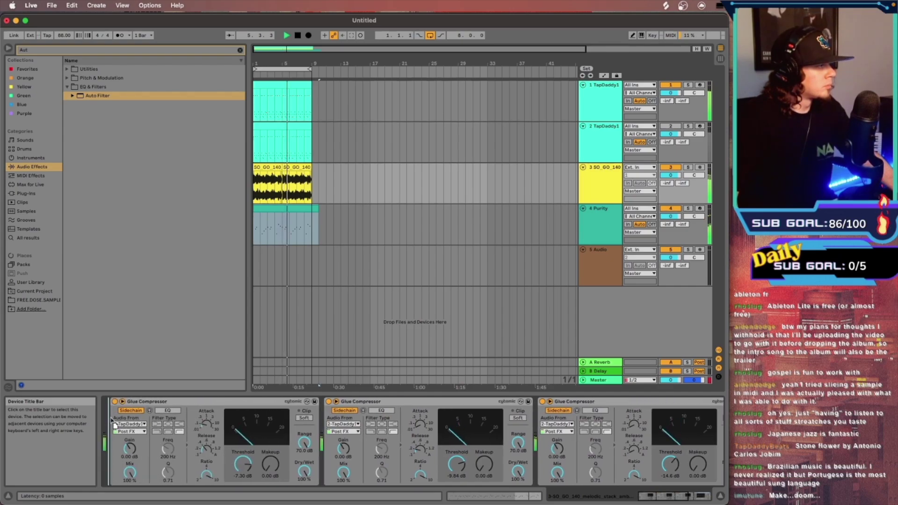
pyautogui.hscroll(-3, 108, 423)
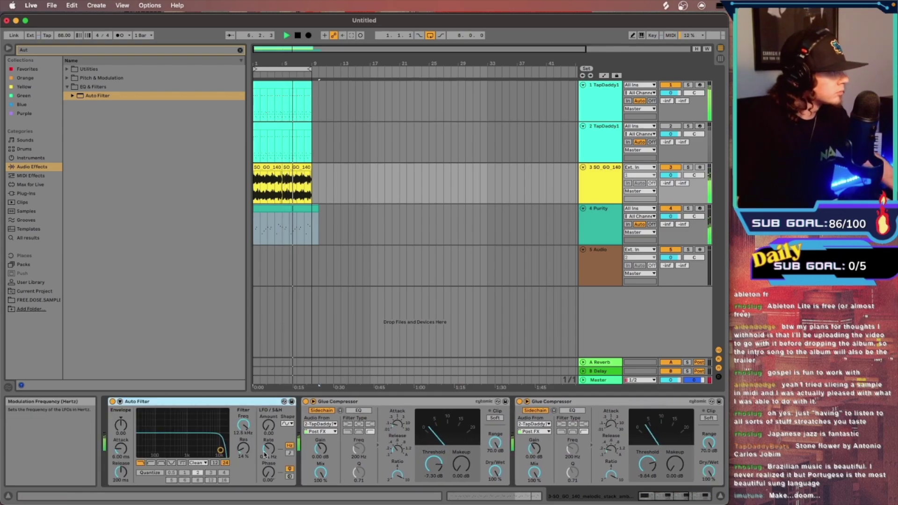
# Sync the Auto Filter's LFO to the tempo, change its waveform, and set the cutoff to 2.36 kHz and the modulation amount to 21.2.
pyautogui.click(290, 453)
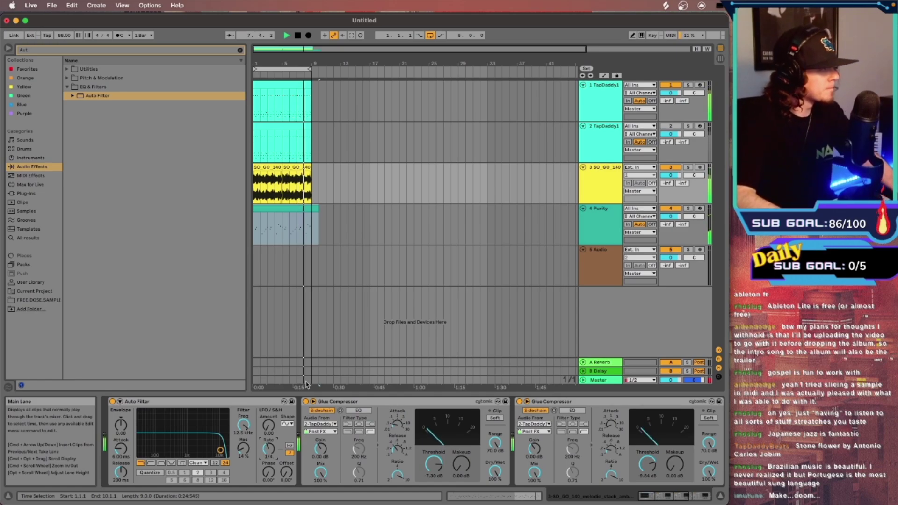
pyautogui.click(290, 424)
pyautogui.click(290, 452)
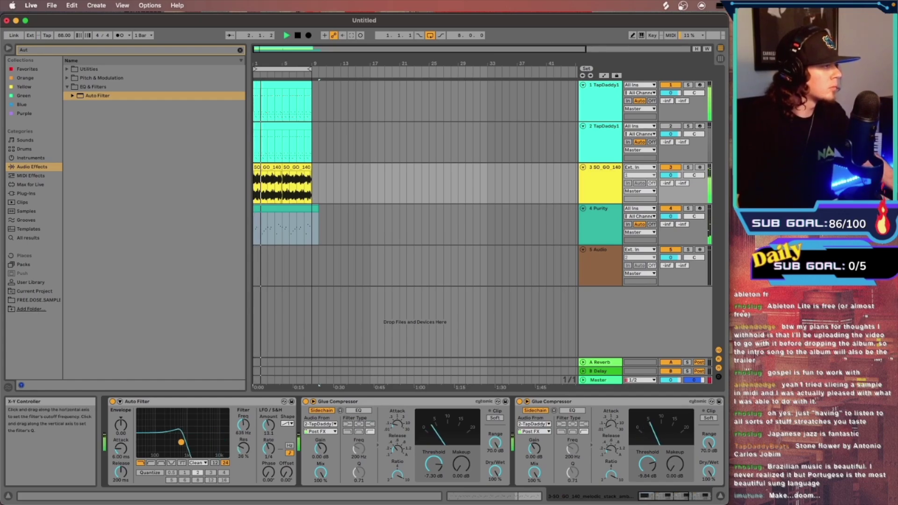
pyautogui.moveTo(185, 445); pyautogui.dragTo(194, 449)
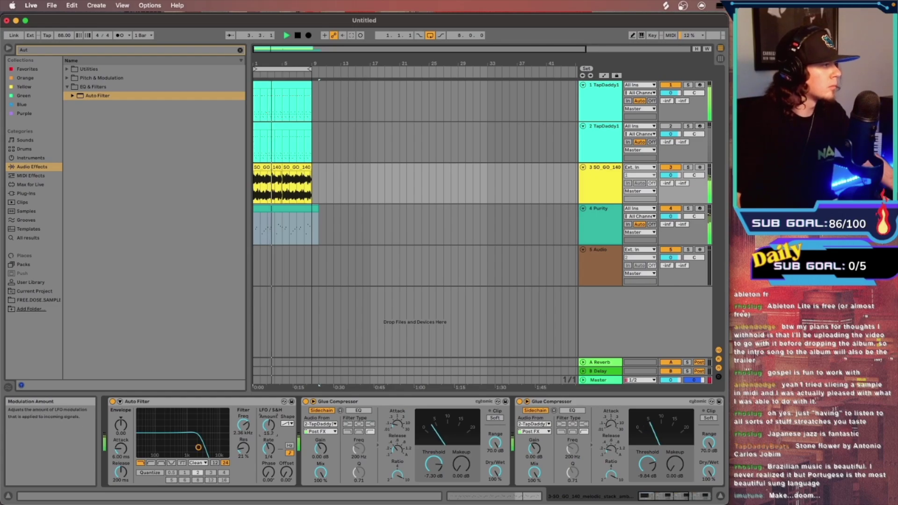
pyautogui.moveTo(269, 427); pyautogui.dragTo(269, 424)
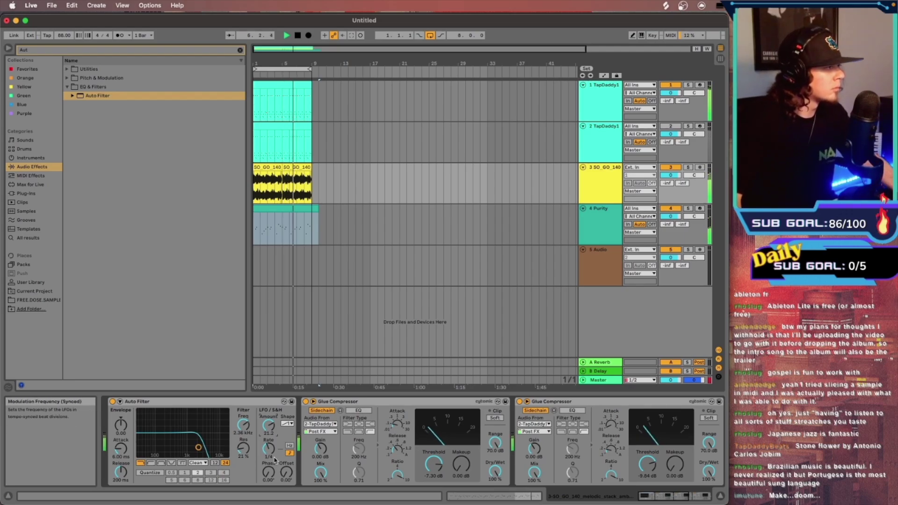
# Duplicate the sample clips to fill bars 9 to 16 and automate the Auto Filter to switch on at bar 9.
pyautogui.press('space')
pyautogui.hotkey('ctrl', 'd')
pyautogui.press('a')
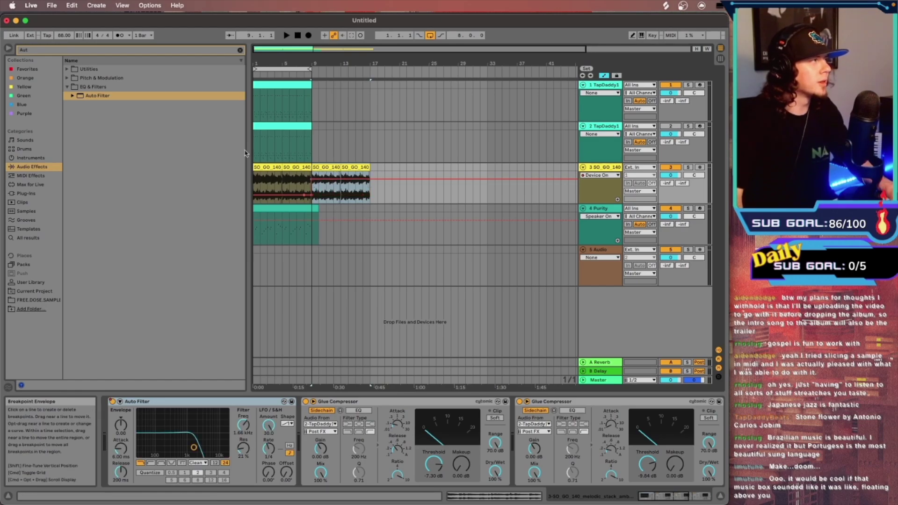
# Duplicate both drum clips to fill bars 9 to 16, turn looping off and extend the loop region to 16 bars.
pyautogui.moveTo(254, 148); pyautogui.dragTo(315, 101)
pyautogui.press('super+d')
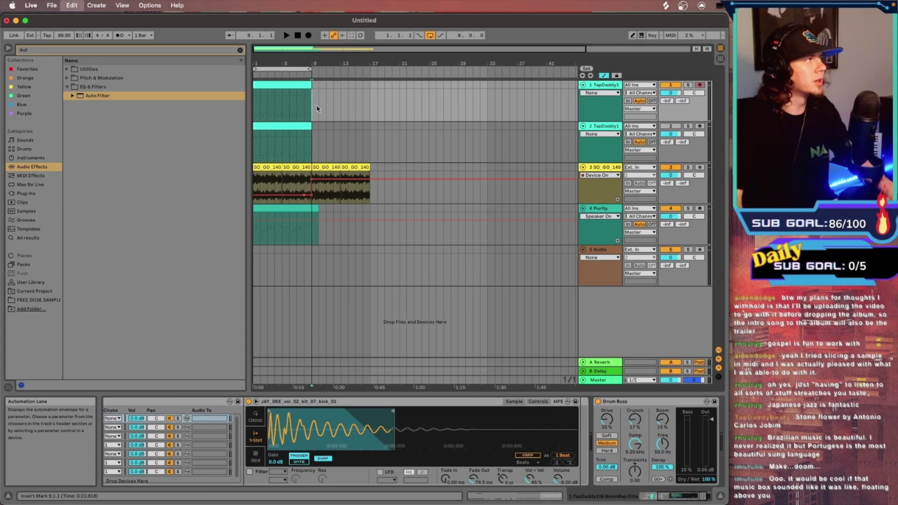
pyautogui.click(256, 183)
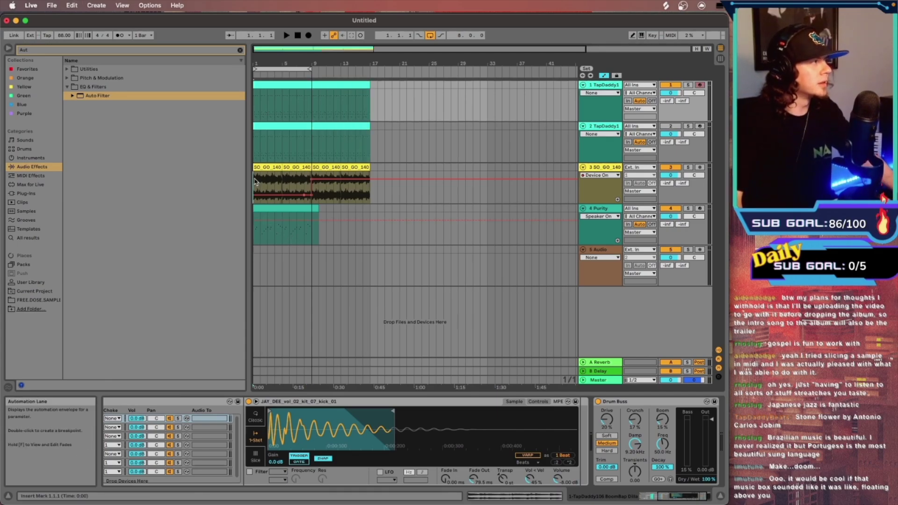
pyautogui.click(430, 35)
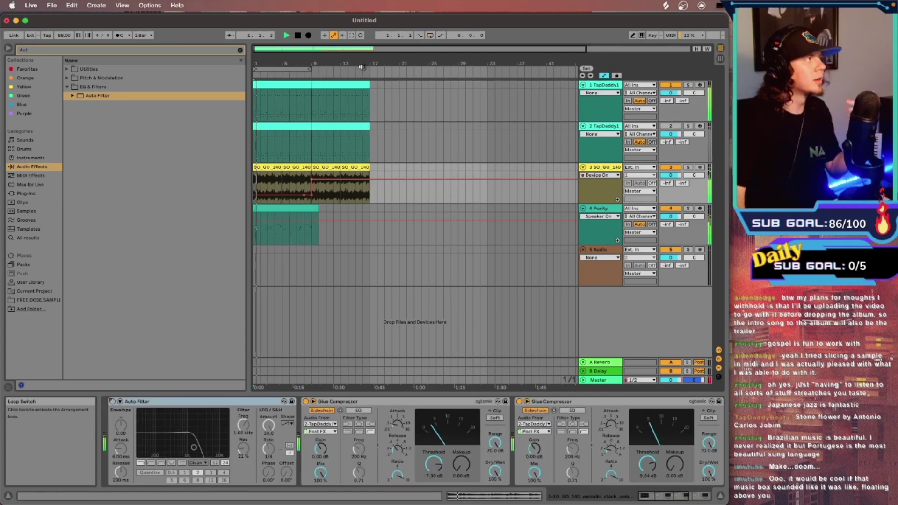
pyautogui.moveTo(309, 69); pyautogui.dragTo(368, 69)
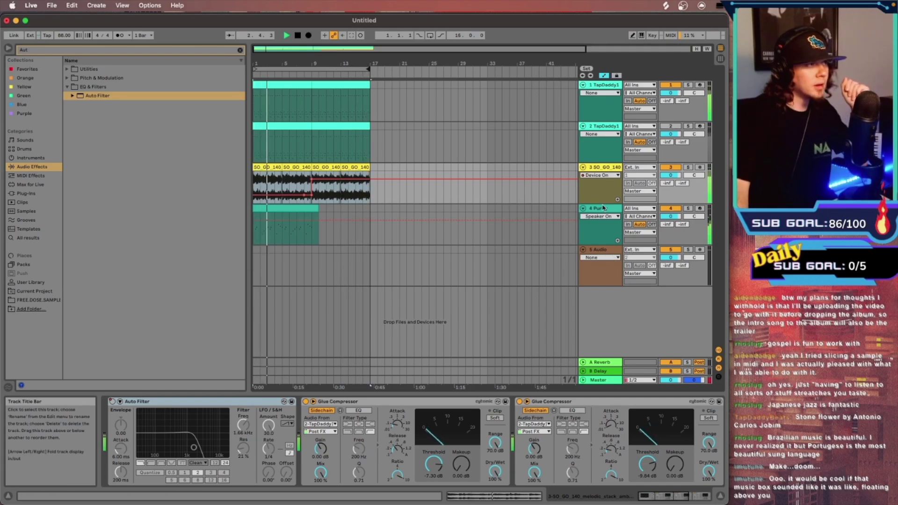
# Lower the Purity track's volume to -5.0 dB.
pyautogui.click(673, 217)
pyautogui.scroll(-2, 676, 218)
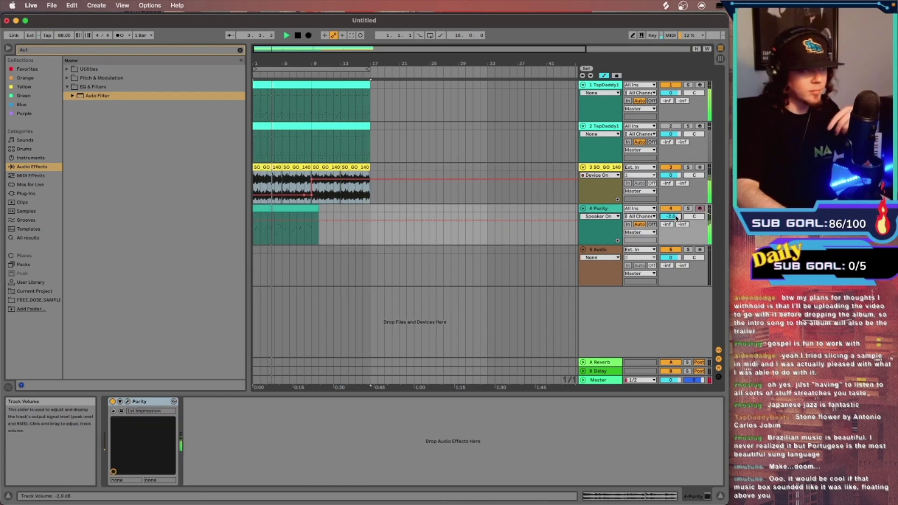
pyautogui.scroll(-1, 676, 217)
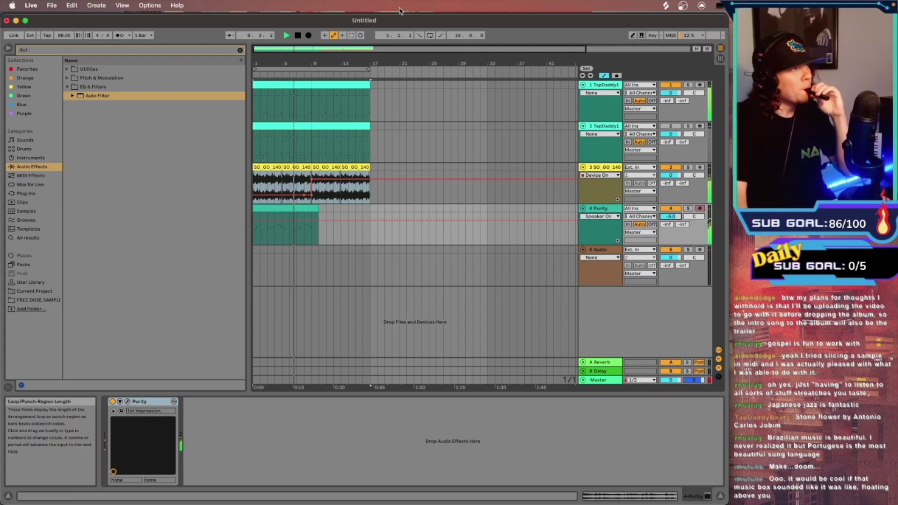
# Insert a new MIDI track and shift all the arrangement's clips to start at bar 17.
pyautogui.press('space')
pyautogui.press('super+shift+t')
pyautogui.moveTo(255, 229); pyautogui.dragTo(470, 83)
# Play the sample clip at bar 1 and turn on Warp for it.
pyautogui.press('space')
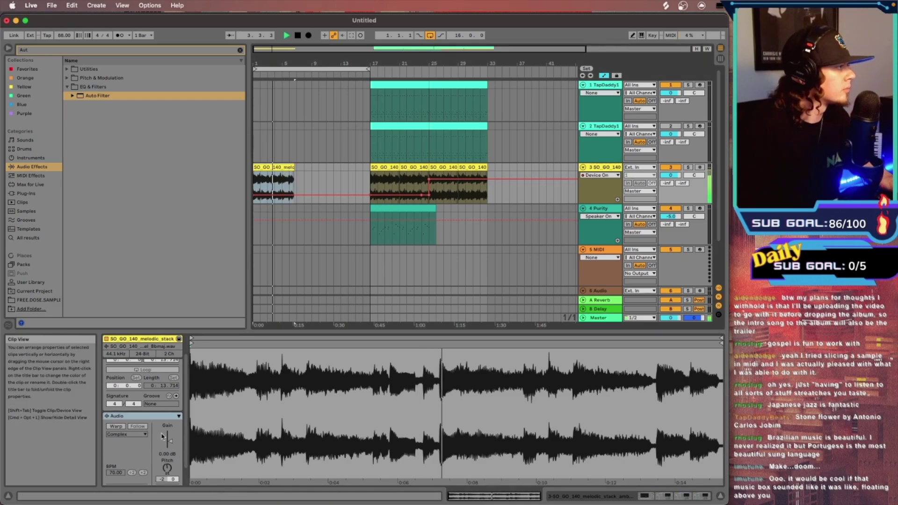
pyautogui.click(116, 427)
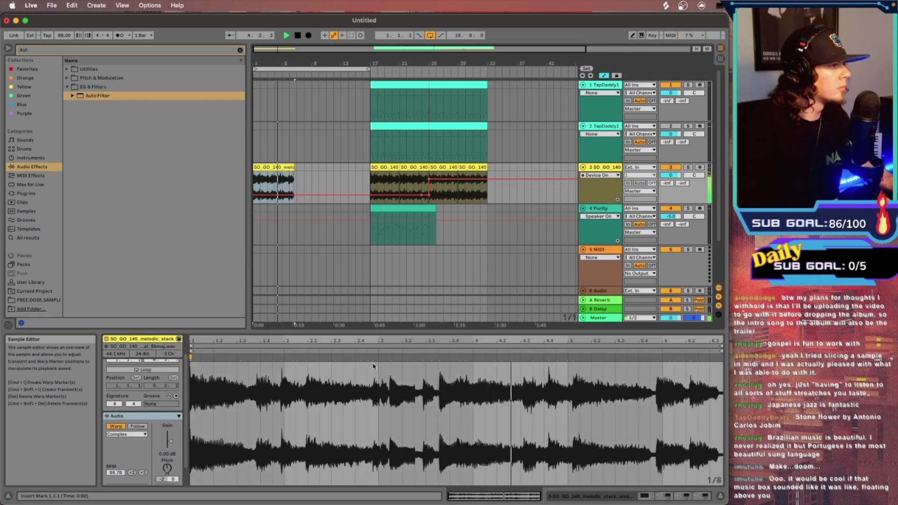
pyautogui.press('space')
# Find OTT among the VST plug-ins, add it to the SO_GO_140 sample track and listen to the intro clip.
pyautogui.press('super+f')
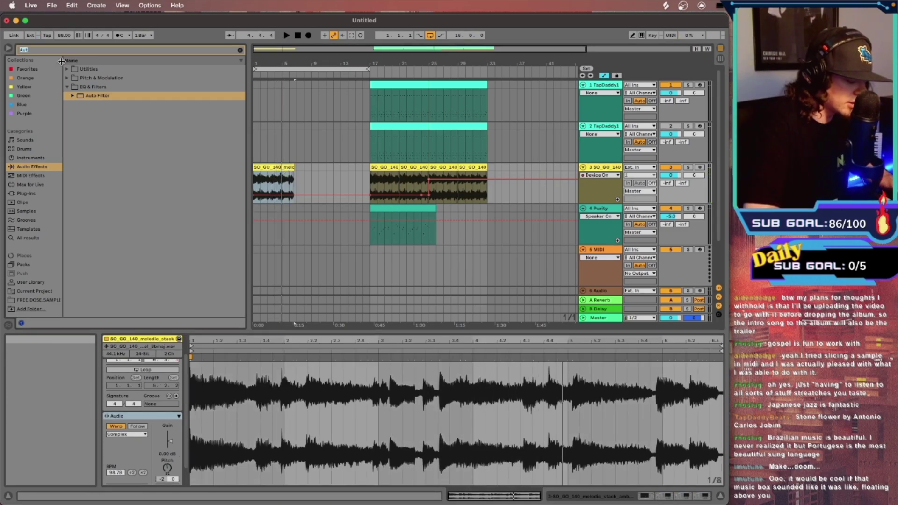
pyautogui.write('OTT')
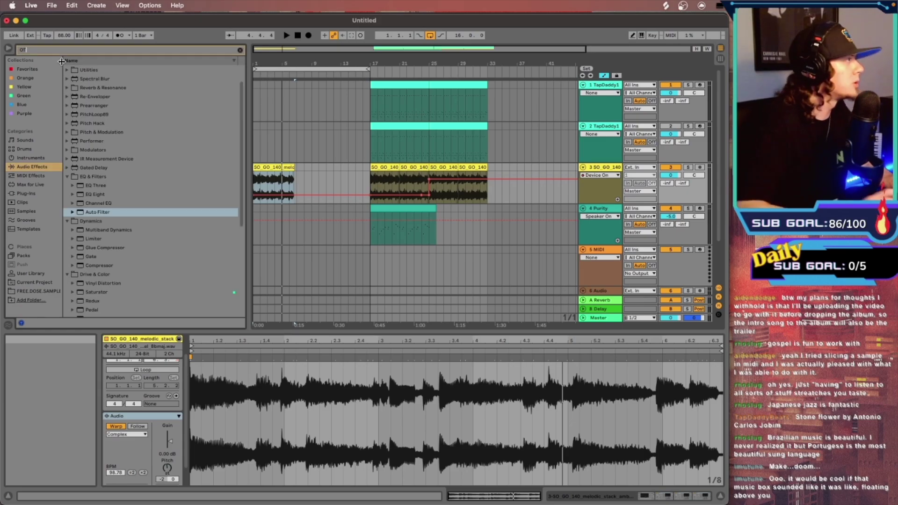
pyautogui.click(27, 193)
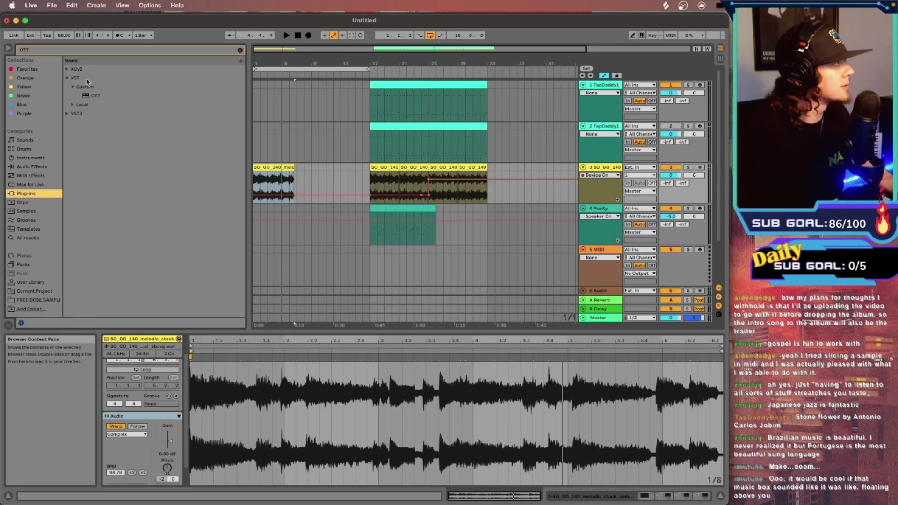
pyautogui.click(90, 96)
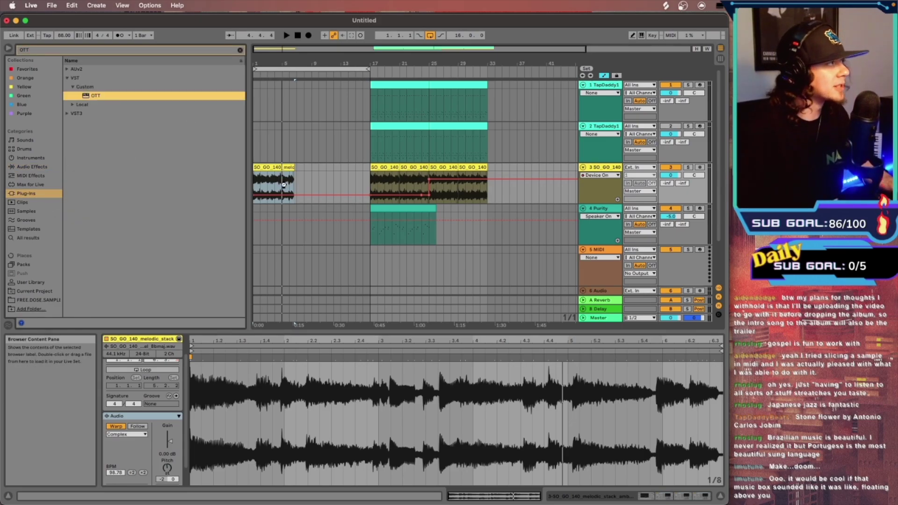
pyautogui.moveTo(287, 184); pyautogui.dragTo(286, 185)
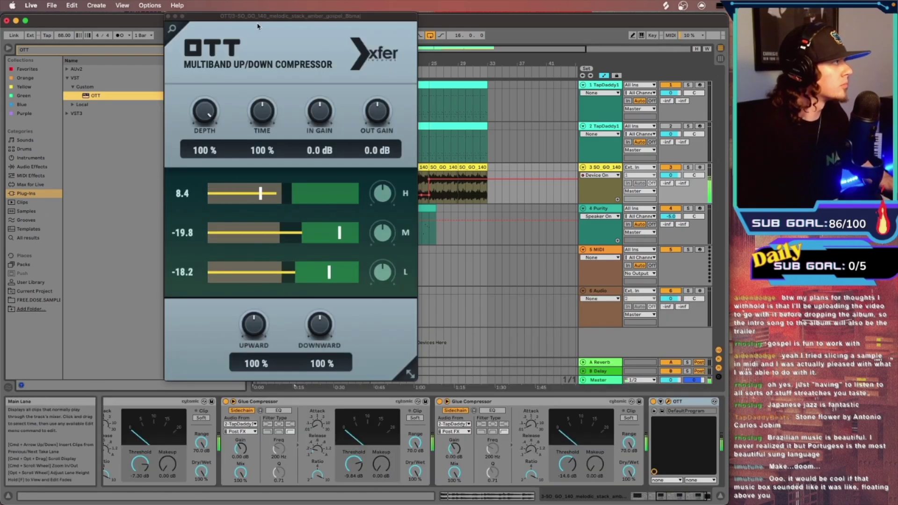
pyautogui.click(169, 17)
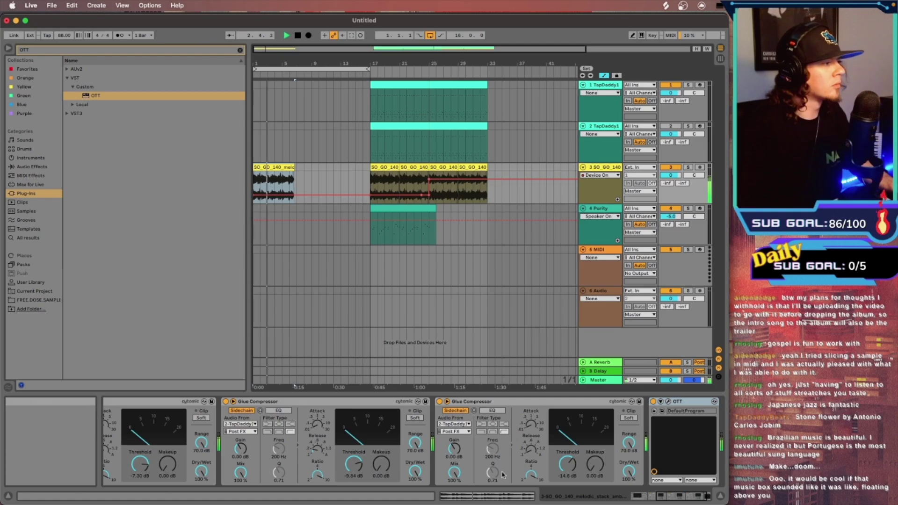
pyautogui.hotkey('shift', 'Tab')
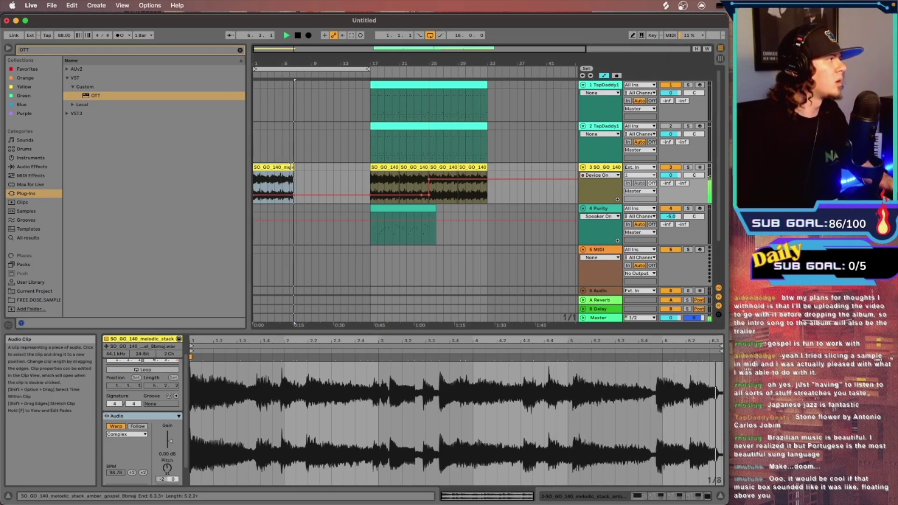
pyautogui.press('space')
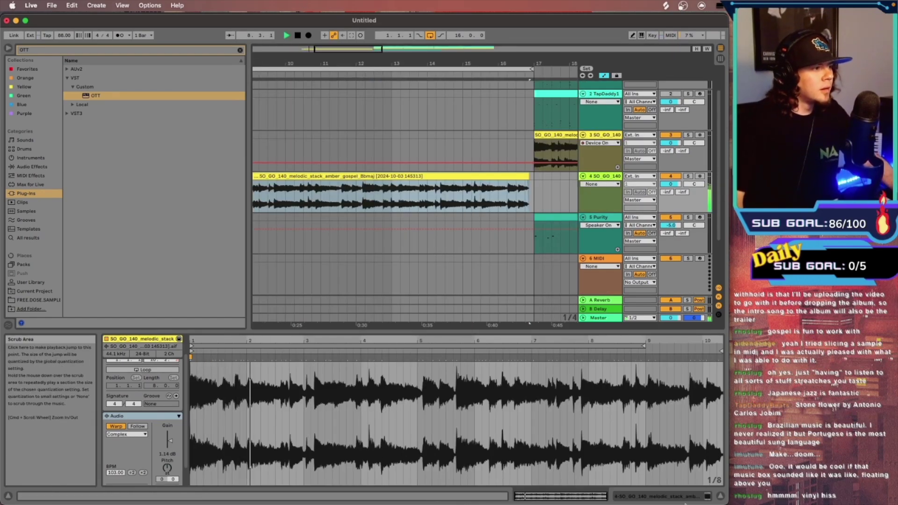
# Add OTT to the bounced sample's own track and switch the effect off and on to compare the sound.
pyautogui.moveTo(95, 95); pyautogui.dragTo(398, 297)
pyautogui.click(112, 402)
pyautogui.click(112, 402)
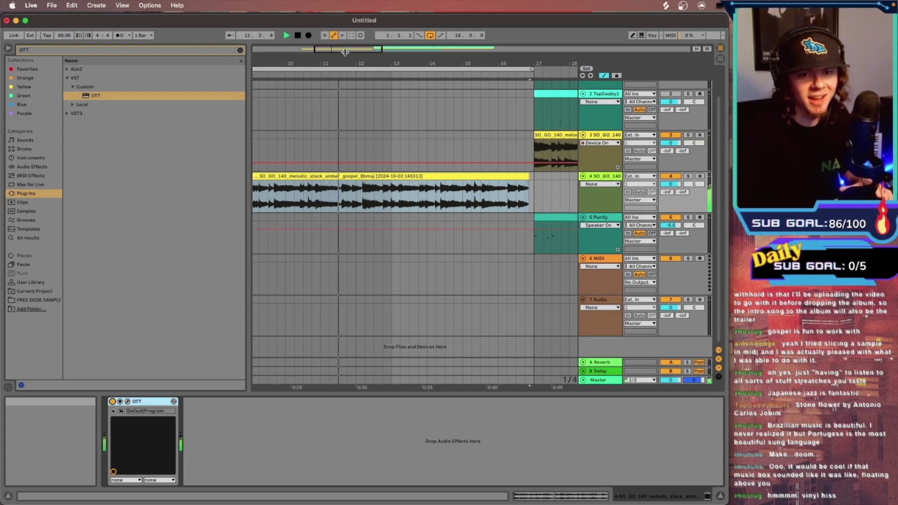
# Place the CrowdTeensCheer_BW.15939 sample on the audio track under the intro from bar 12 and add the Vinyl plug-in to that track.
pyautogui.moveTo(406, 66); pyautogui.dragTo(406, 50)
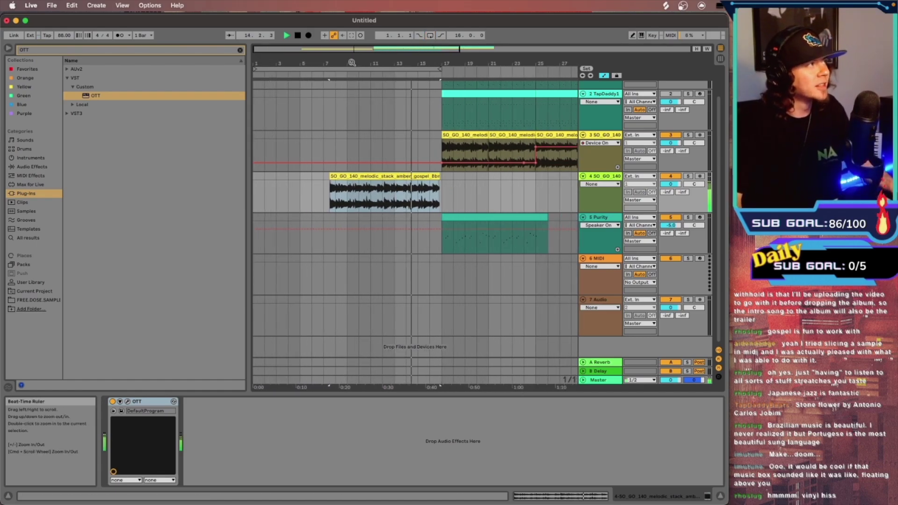
pyautogui.moveTo(412, 49); pyautogui.dragTo(430, 47)
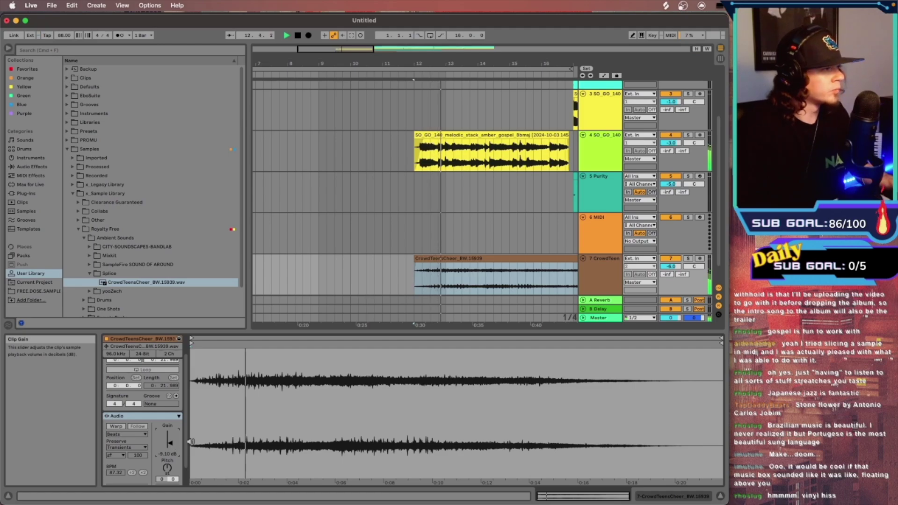
pyautogui.click(93, 51)
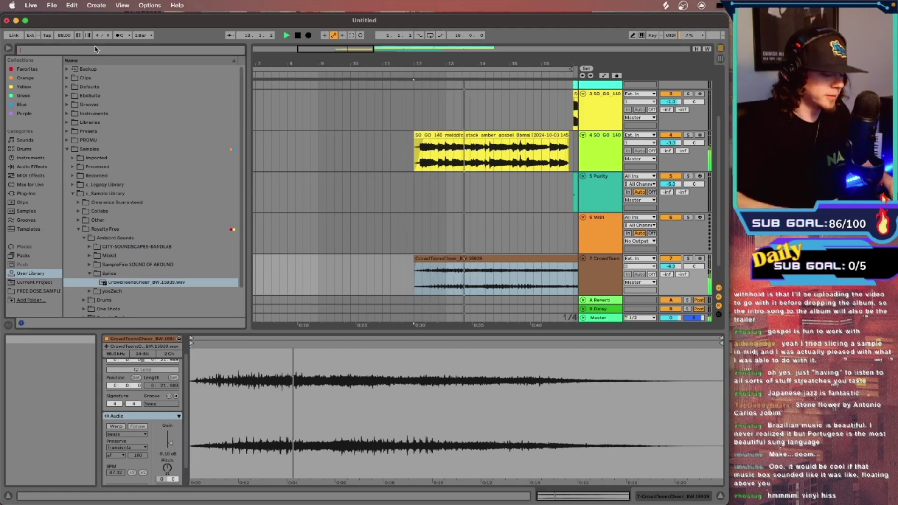
pyautogui.write('vinyl')
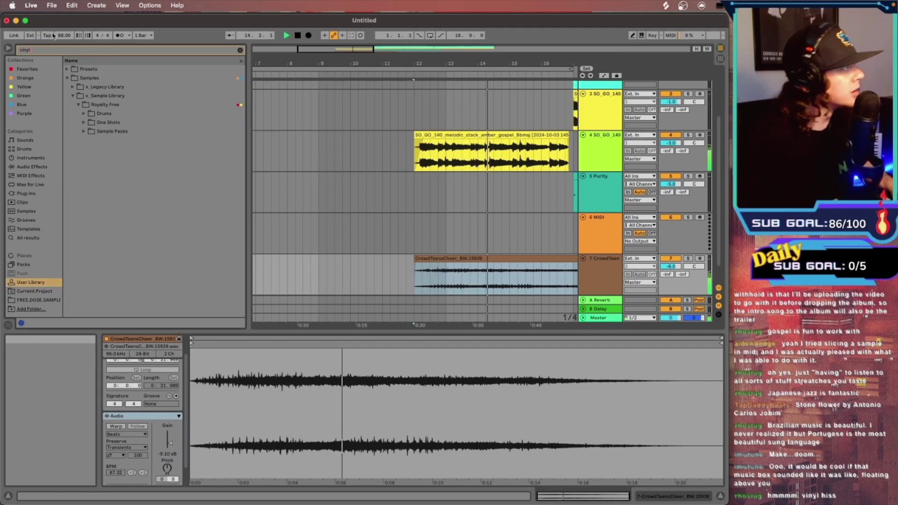
pyautogui.click(26, 193)
pyautogui.doubleClick(96, 96)
pyautogui.moveTo(397, 122); pyautogui.dragTo(107, 115)
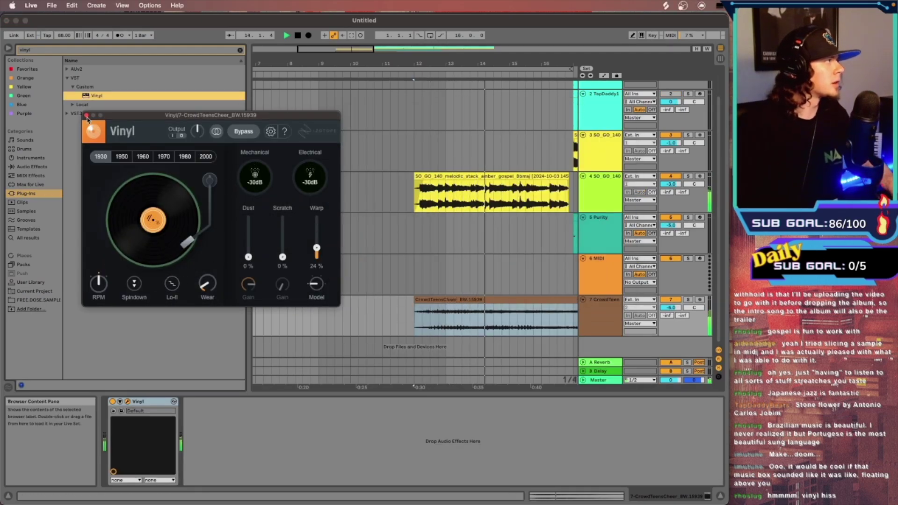
pyautogui.press('super+alt+p')
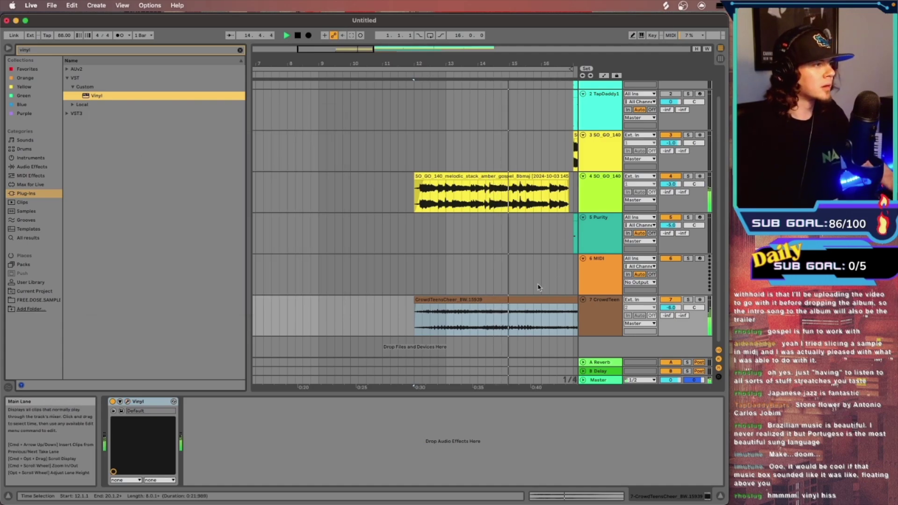
# Search the library for "foley" and place the Cymatics Eternity cassette deck insert sample on a new audio track just before bar 17.
pyautogui.moveTo(356, 49); pyautogui.dragTo(367, 39)
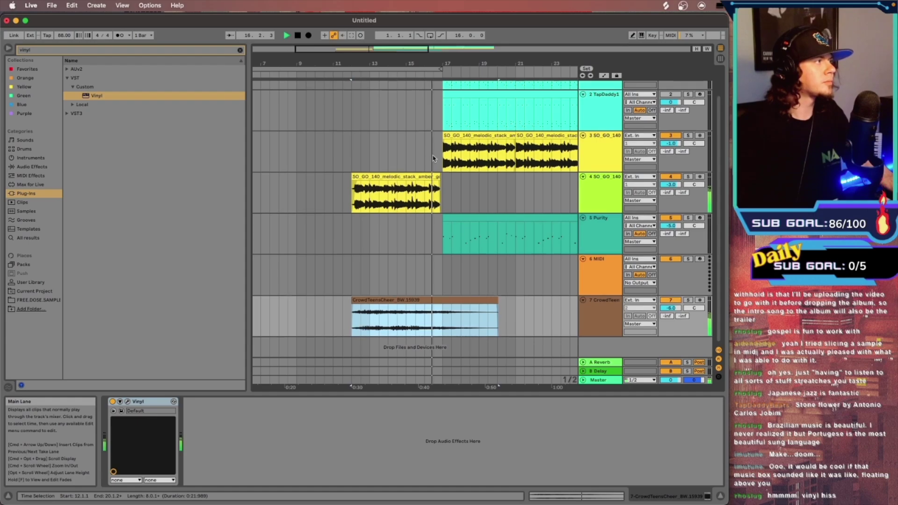
pyautogui.click(54, 51)
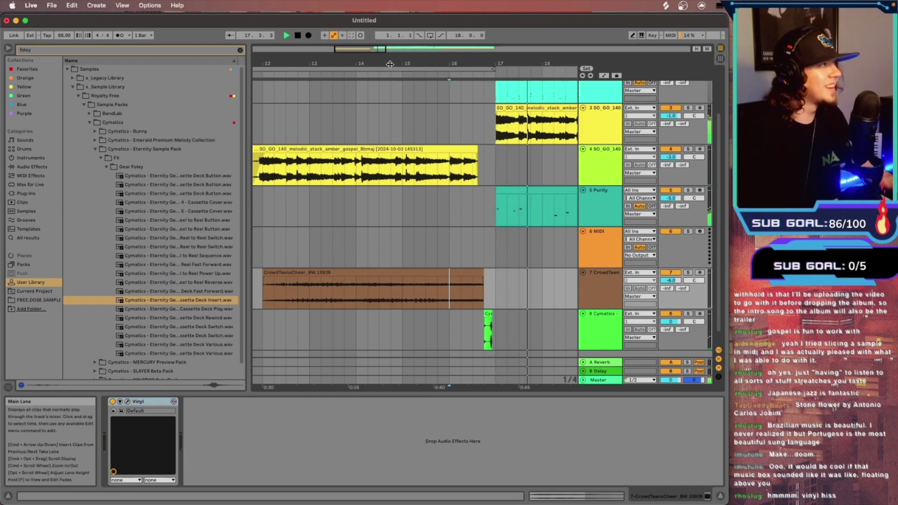
# Play the intro from the start of the gospel melody clip to check it together with the crowd cheer clip.
pyautogui.moveTo(360, 48); pyautogui.dragTo(360, 94)
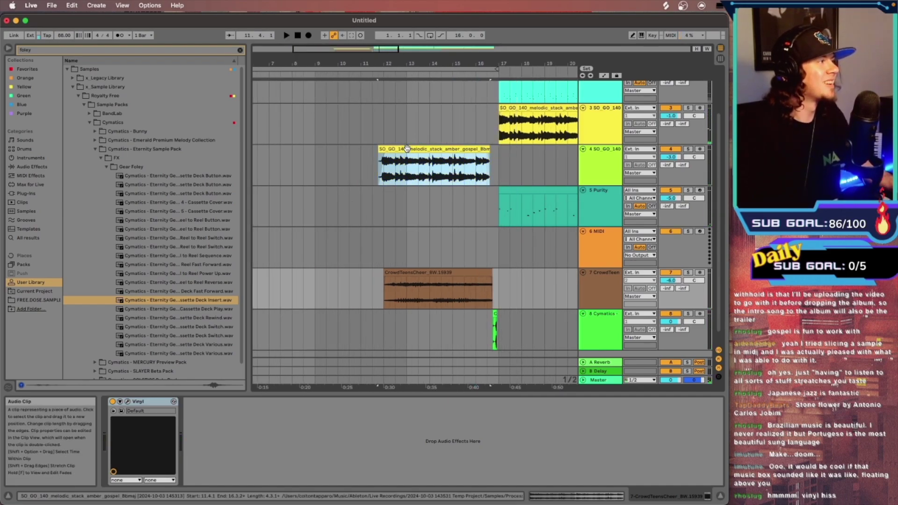
pyautogui.click(435, 149)
pyautogui.press('space')
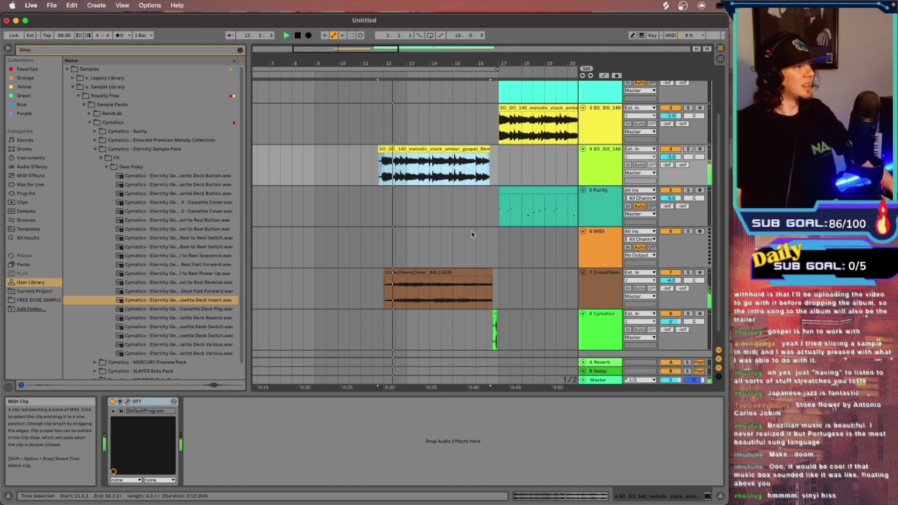
pyautogui.click(384, 273)
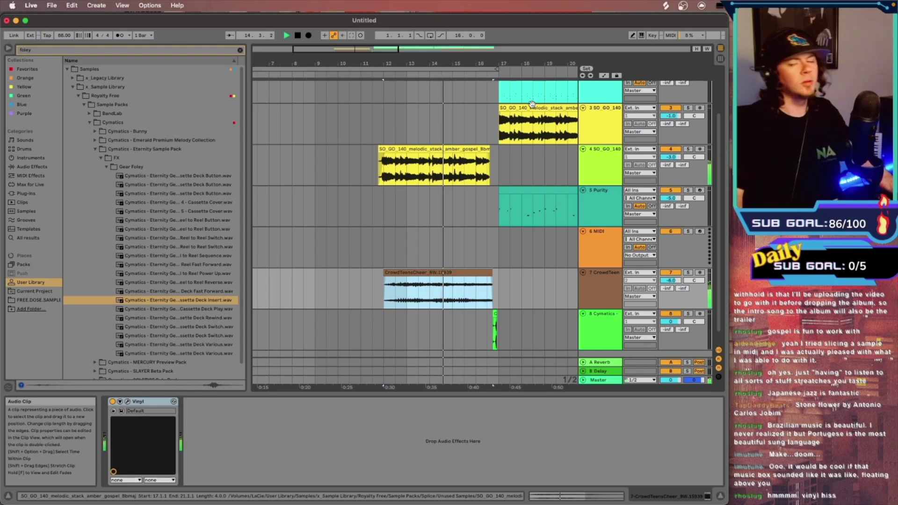
# Add the UADx LA-2A Tube Compressor to the main SO_GO_140 sample track, try its Peak Reduction and close its window.
pyautogui.moveTo(468, 49); pyautogui.dragTo(468, 37)
pyautogui.scroll(5, 437, 251)
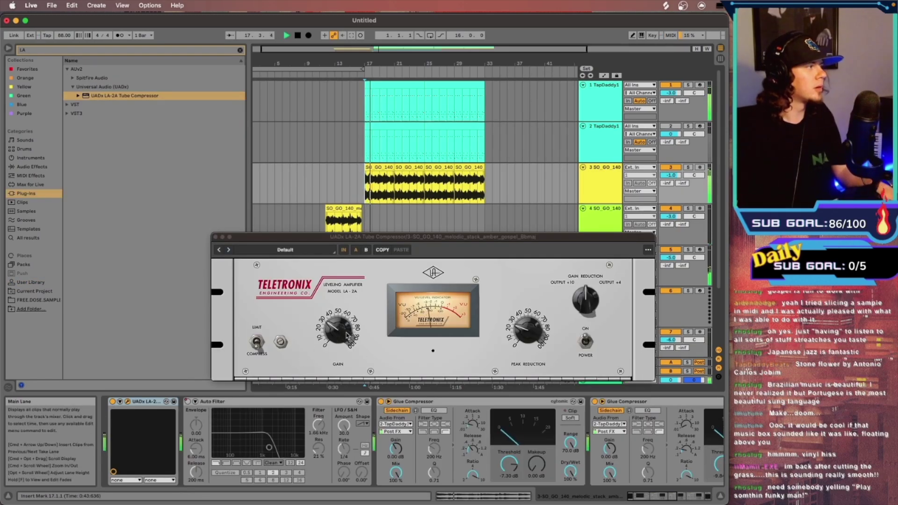
pyautogui.moveTo(534, 320); pyautogui.dragTo(515, 341)
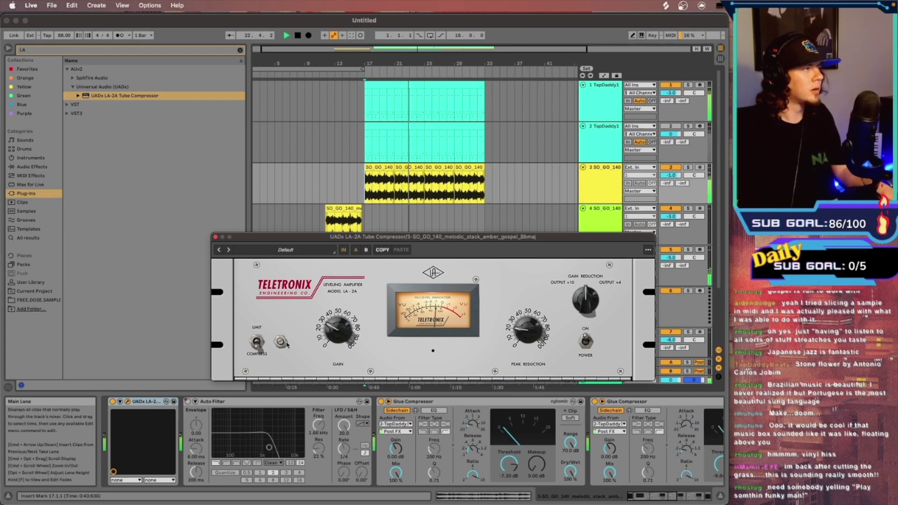
pyautogui.click(215, 238)
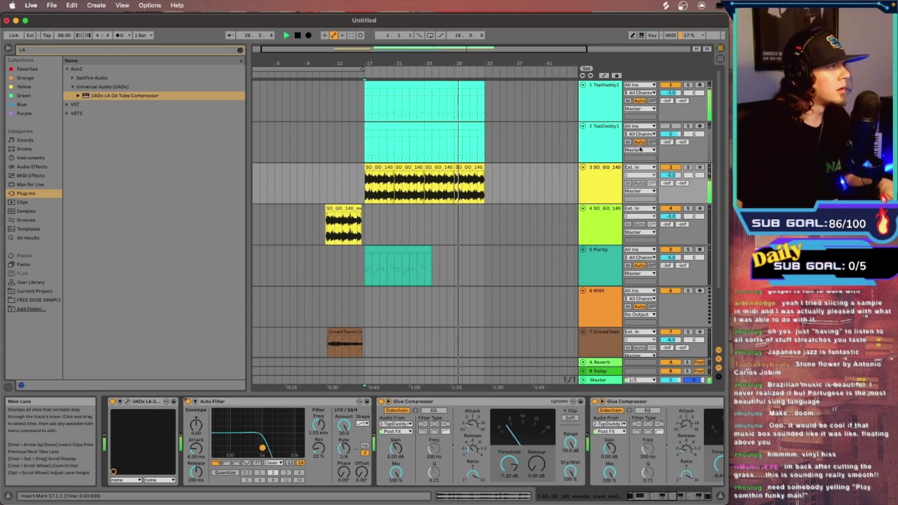
# Review the arrangement's tracks during playback and set the project tempo to 92 BPM.
pyautogui.scroll(-3, 552, 178)
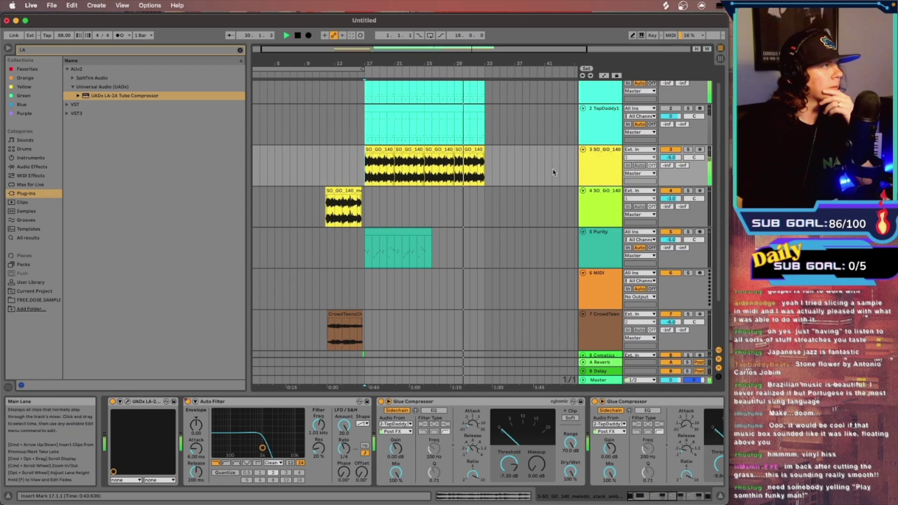
pyautogui.scroll(1, 437, 224)
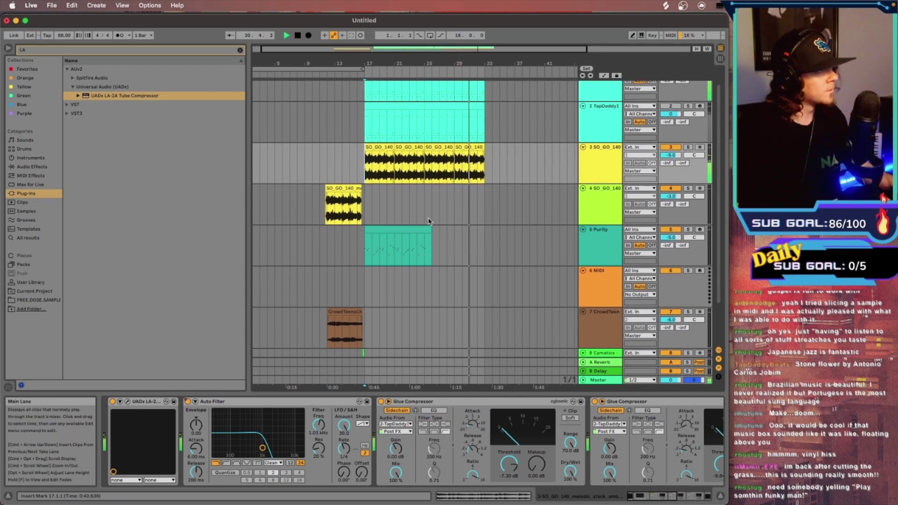
pyautogui.scroll(3, 458, 196)
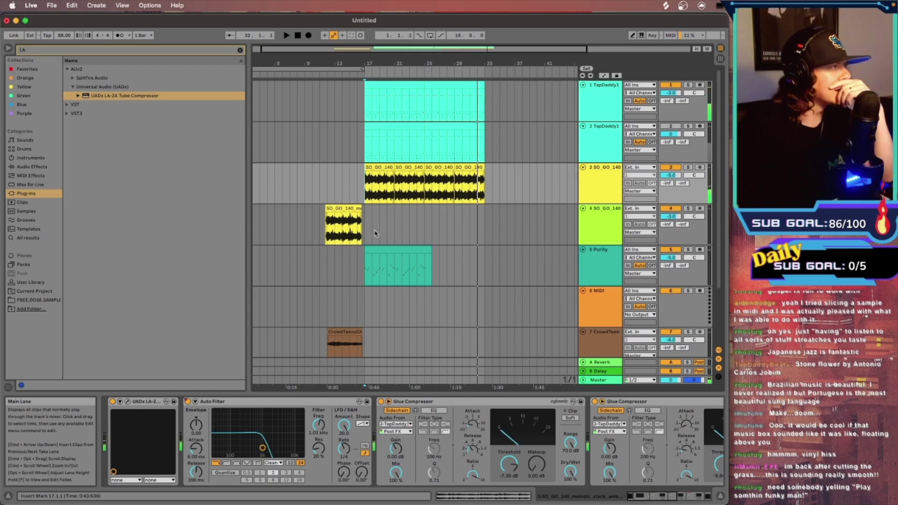
pyautogui.click(64, 35)
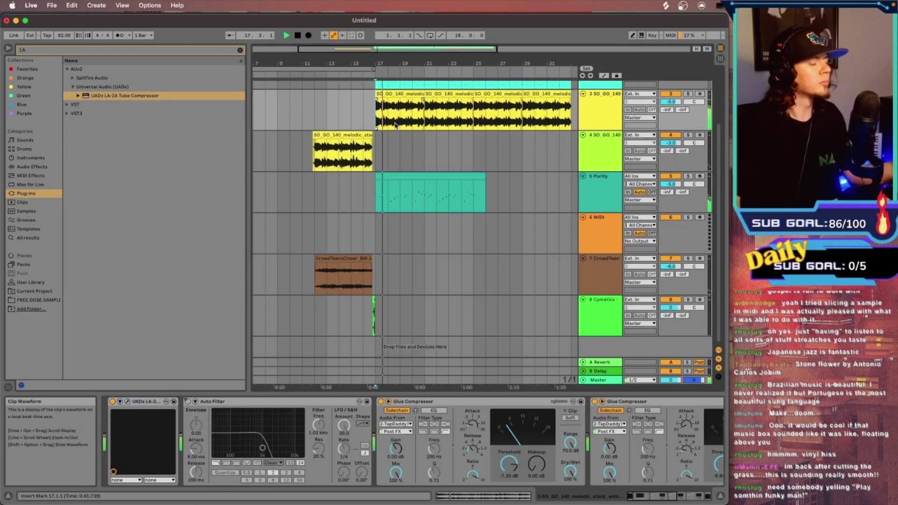
# Load Purity on the empty MIDI track, choose the Little Step preset from Fast Synth and close the instrument window.
pyautogui.moveTo(357, 64); pyautogui.dragTo(354, 100)
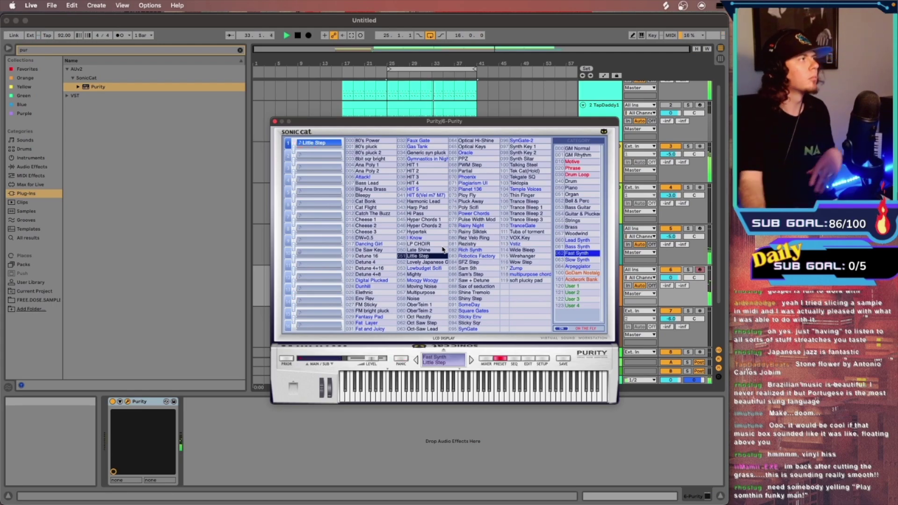
pyautogui.click(271, 20)
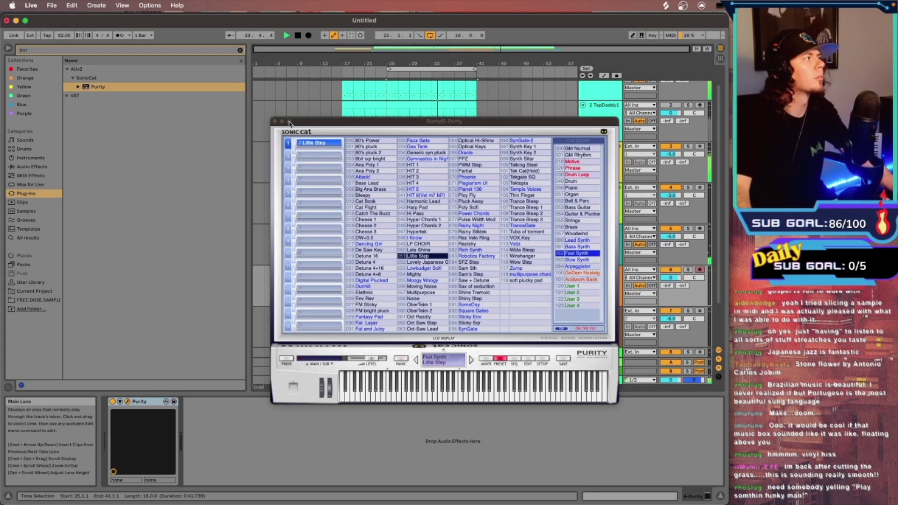
pyautogui.click(275, 122)
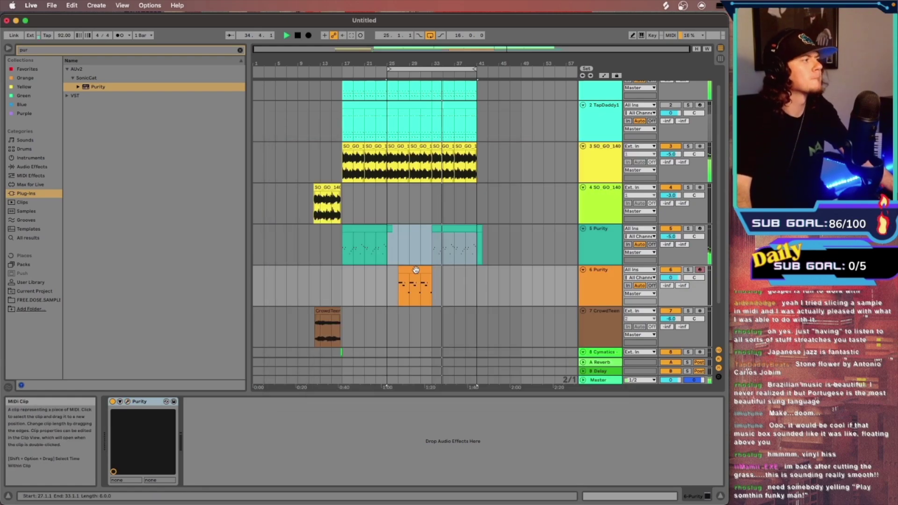
# Keep the new Purity melody clip at bars 33 to 41 and copy the other Purity track's sidechained Glue Compressors onto its track.
pyautogui.press('super+z')
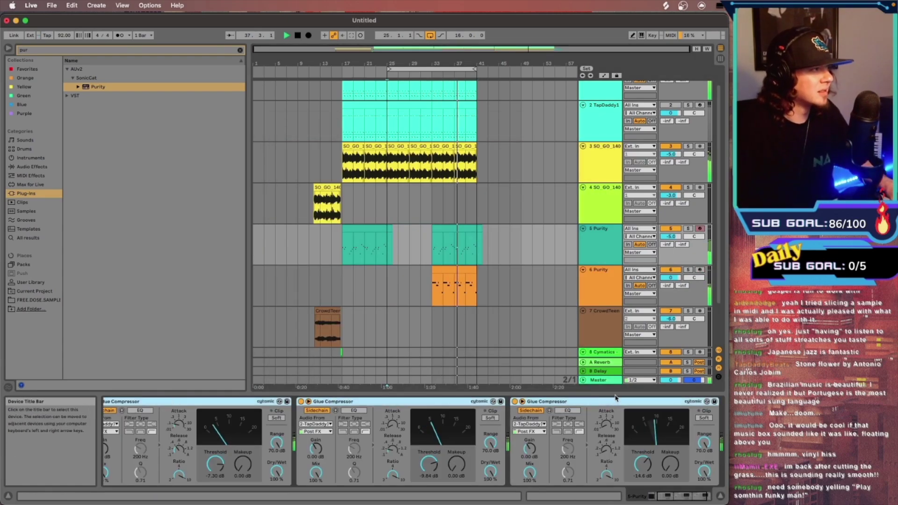
pyautogui.press('super+z')
pyautogui.press('super+z')
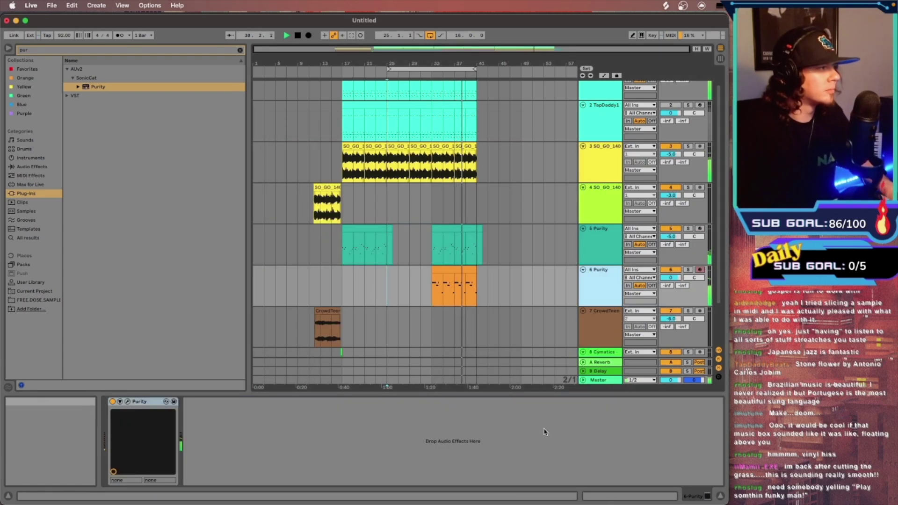
pyautogui.press('super+z')
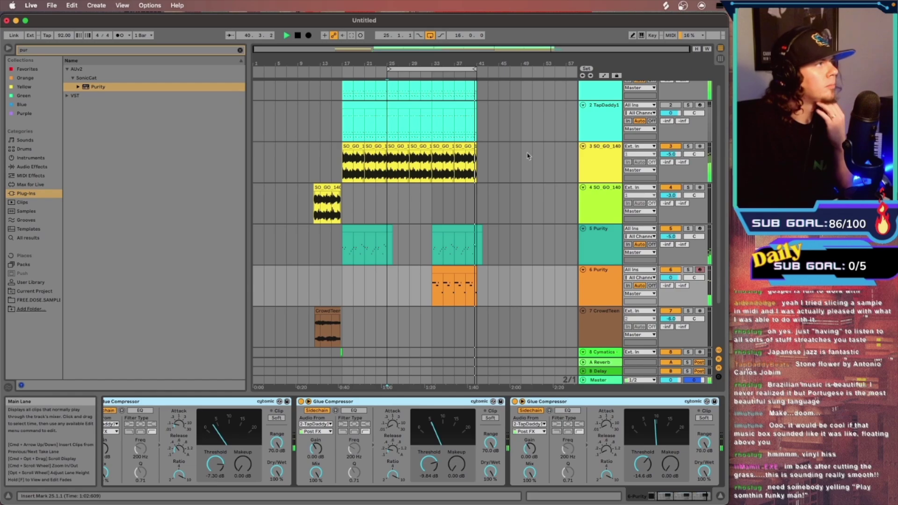
# Repeat the first Purity track's melody at bar 41 and paste four-bar SO_GO_140 sample clips at bars 41 and 45.
pyautogui.click(391, 203)
pyautogui.scroll(2, 391, 203)
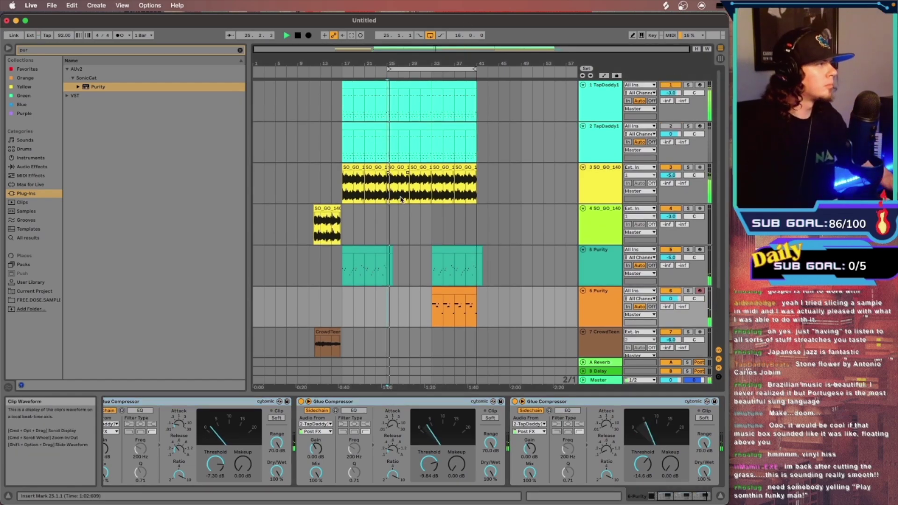
pyautogui.moveTo(393, 189); pyautogui.dragTo(398, 187)
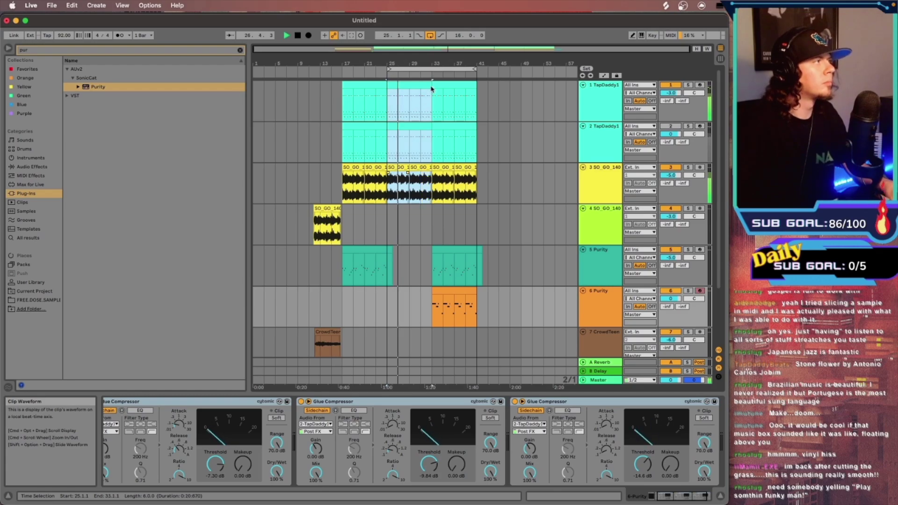
pyautogui.click(478, 183)
pyautogui.press('cmd+v')
pyautogui.click(500, 182)
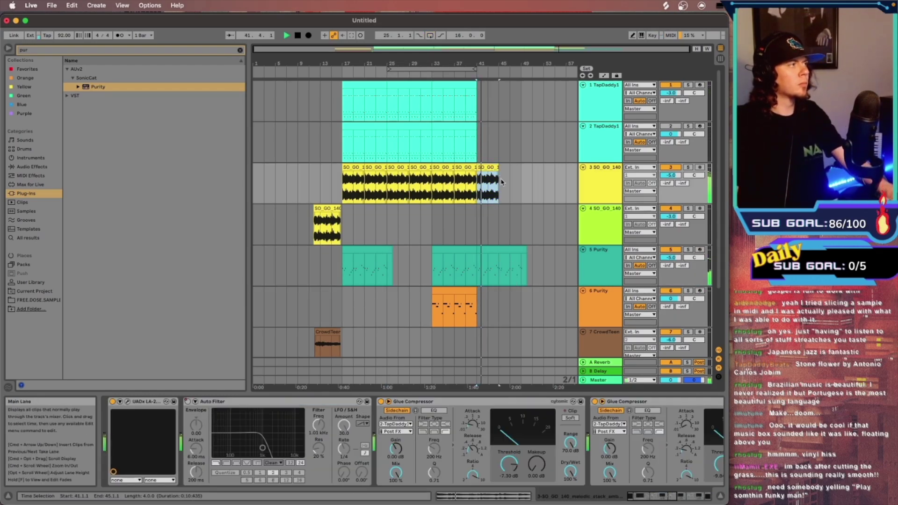
pyautogui.press('super+v')
# Copy a four-bar section of both TapDaddy drum tracks to bar 45, leaving bars 41 to 45 without drums.
pyautogui.scroll(-2, 500, 183)
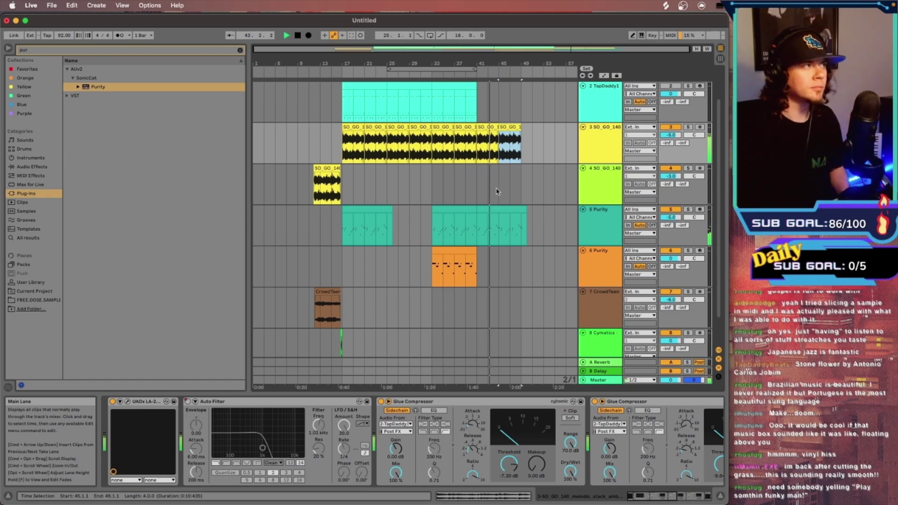
pyautogui.scroll(1, 497, 191)
pyautogui.scroll(2, 497, 185)
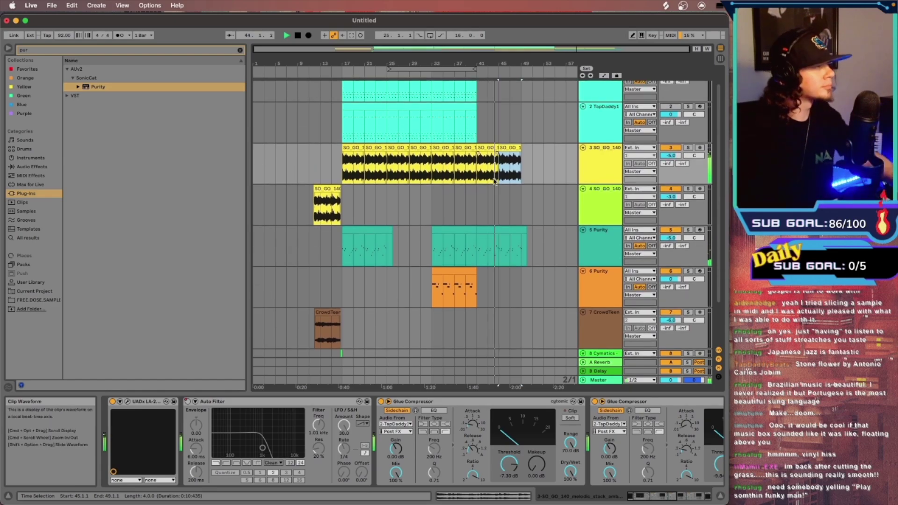
pyautogui.scroll(-2, 509, 201)
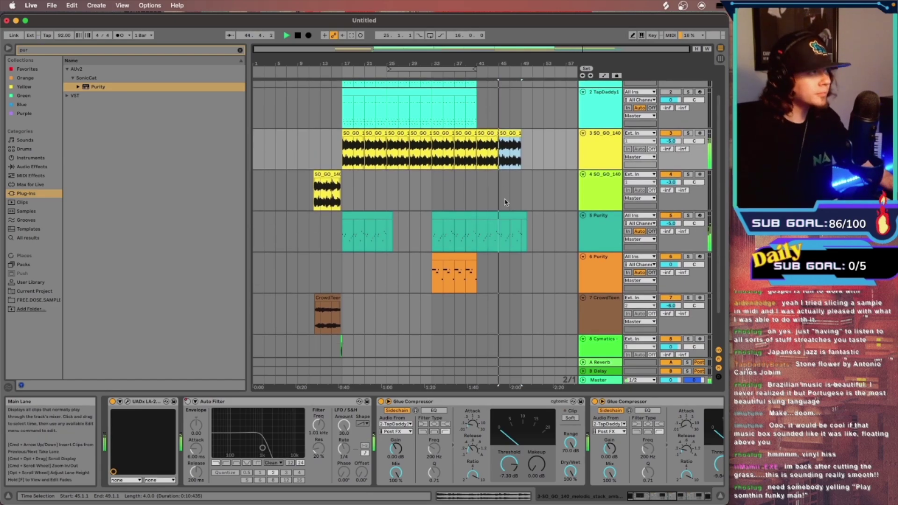
pyautogui.scroll(3, 496, 158)
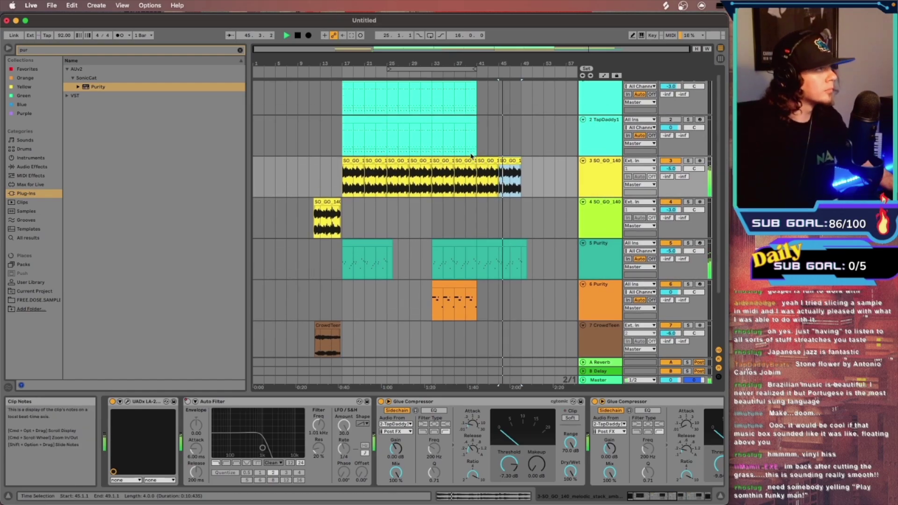
pyautogui.scroll(1, 442, 113)
pyautogui.moveTo(435, 111); pyautogui.dragTo(455, 83)
pyautogui.click(479, 82)
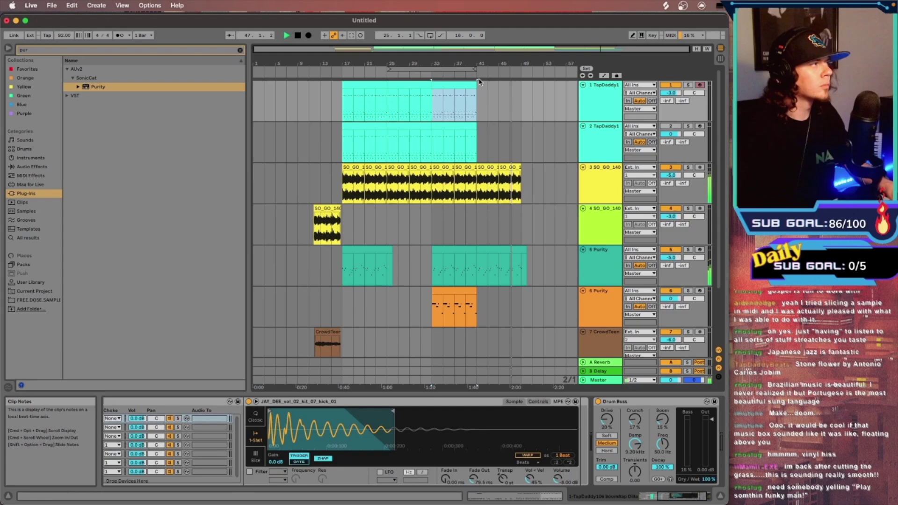
# Add the Vinyl plug-in to the first TapDaddy drum track and show the automation of its on/off state.
pyautogui.press('super+f')
pyautogui.write('viny')
pyautogui.press('Return')
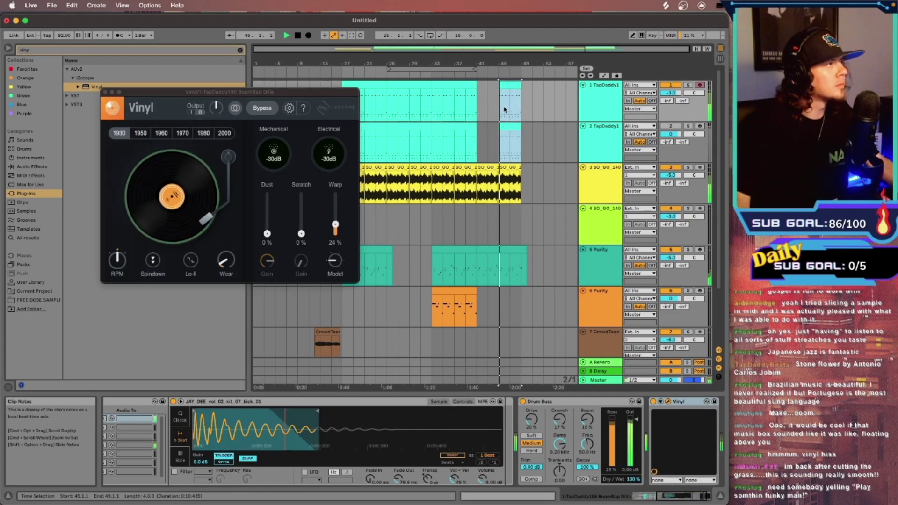
pyautogui.rightClick(661, 405)
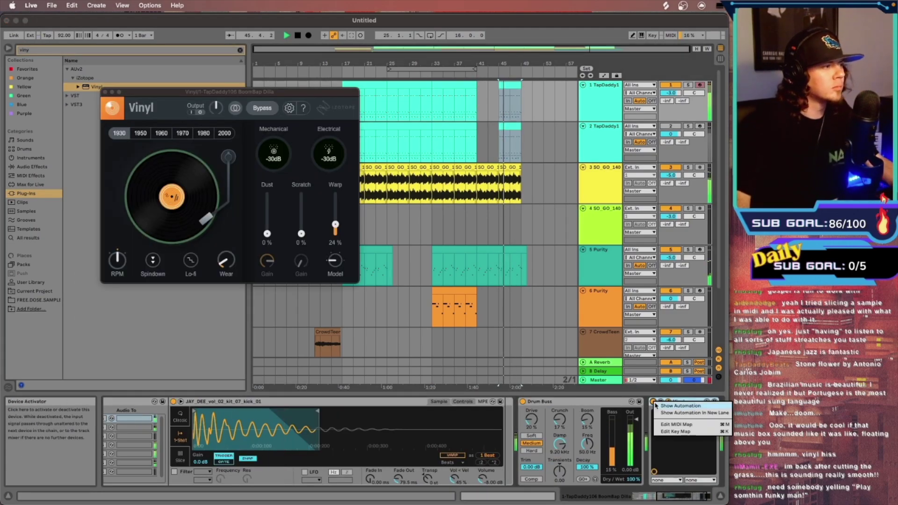
pyautogui.click(662, 406)
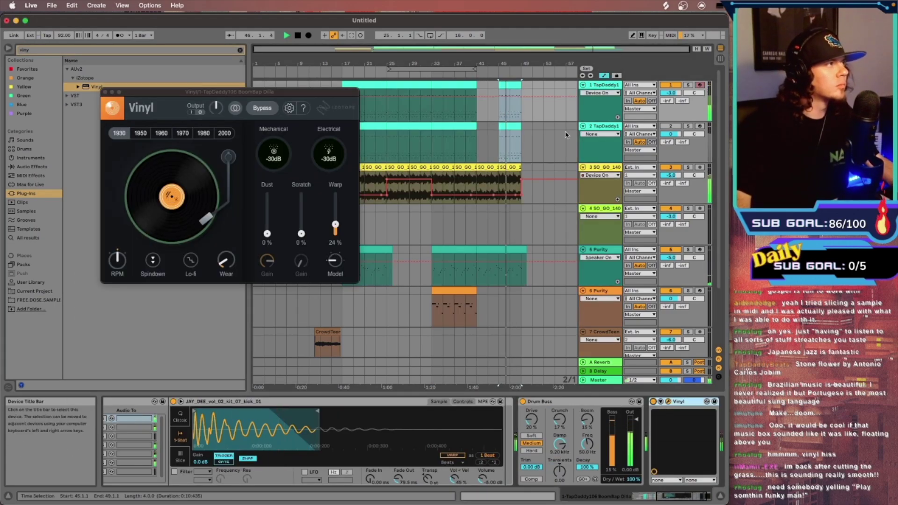
# Automate Vinyl on the first TapDaddy track to switch on at bar 45 and off shortly before bar 49, and play from bar 41.
pyautogui.click(499, 99)
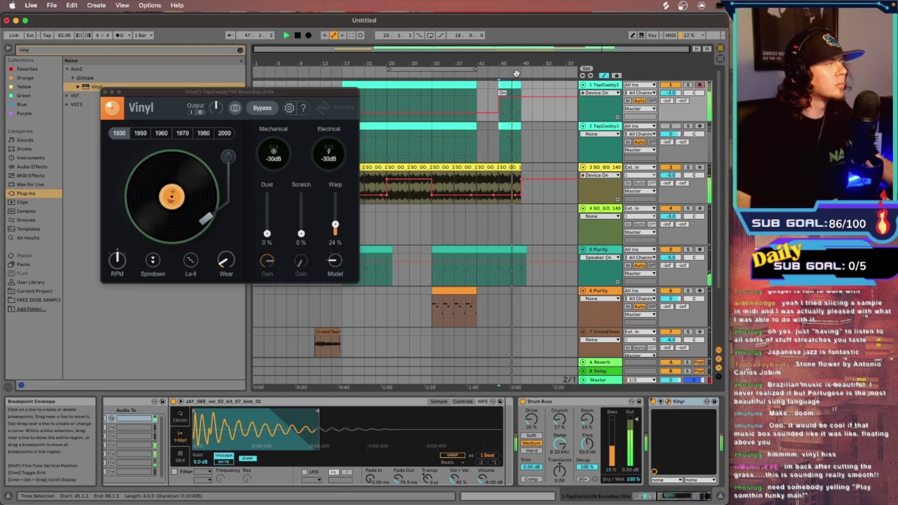
pyautogui.moveTo(481, 53); pyautogui.dragTo(595, 88)
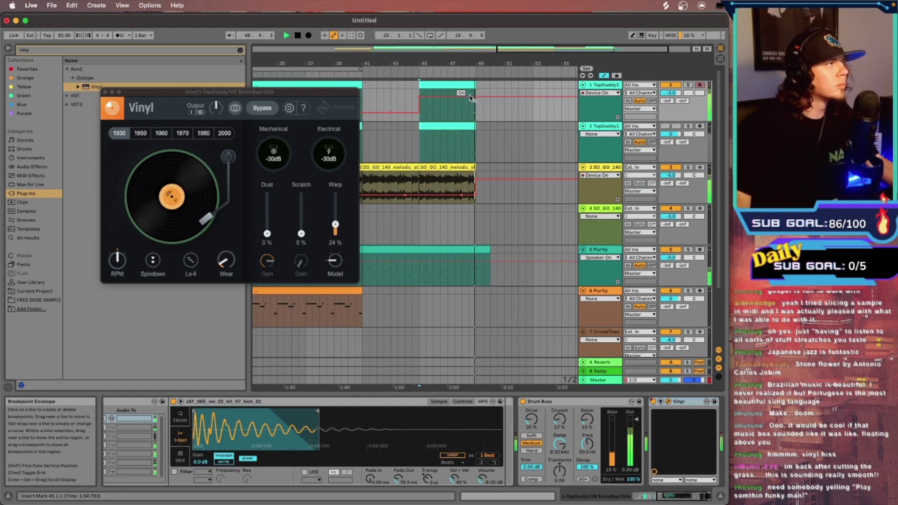
pyautogui.click(465, 287)
pyautogui.press('-')
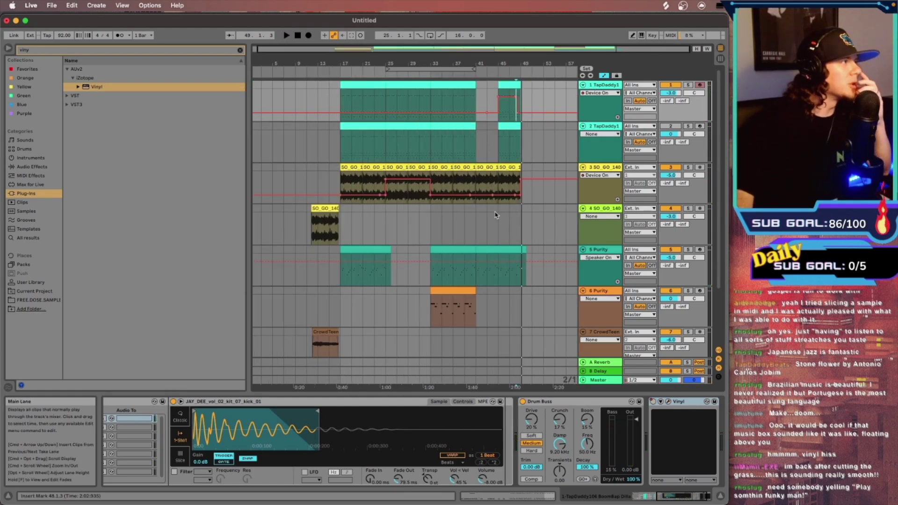
pyautogui.click(478, 184)
pyautogui.press('space')
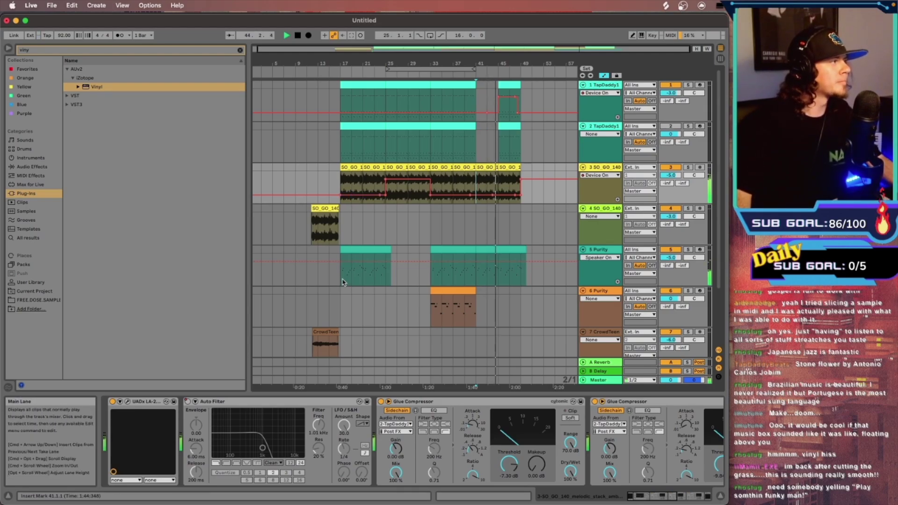
# Copy bars 17 to 25 of the TapDaddy, SO_GO_140 and first Purity tracks to bar 49.
pyautogui.moveTo(342, 282); pyautogui.dragTo(386, 96)
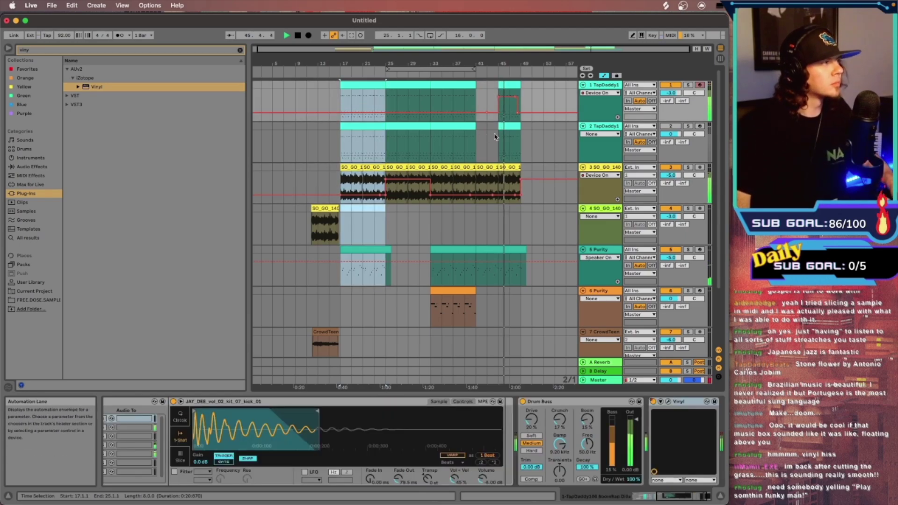
pyautogui.click(520, 107)
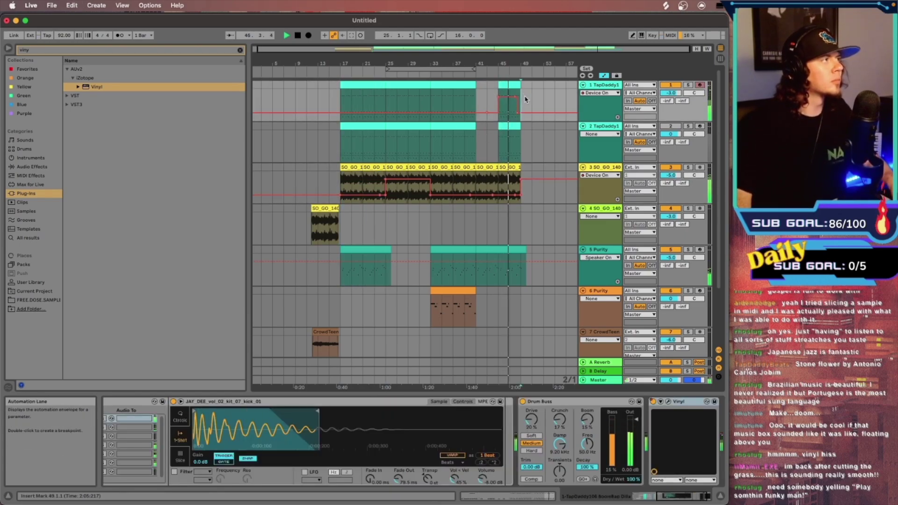
pyautogui.press('super+v')
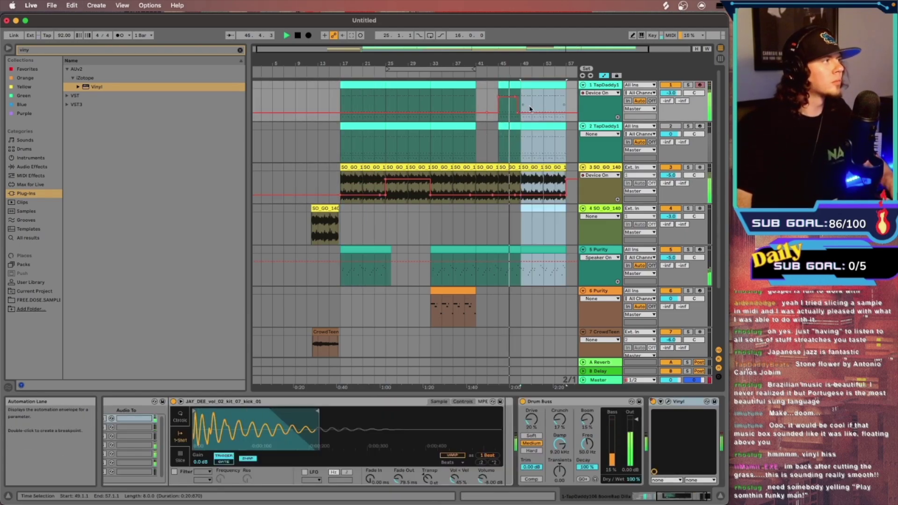
# Remove the second TapDaddy track's drums from bar 45 to shortly before bar 49, keeping the short lead-in, and play the transition.
pyautogui.click(513, 128)
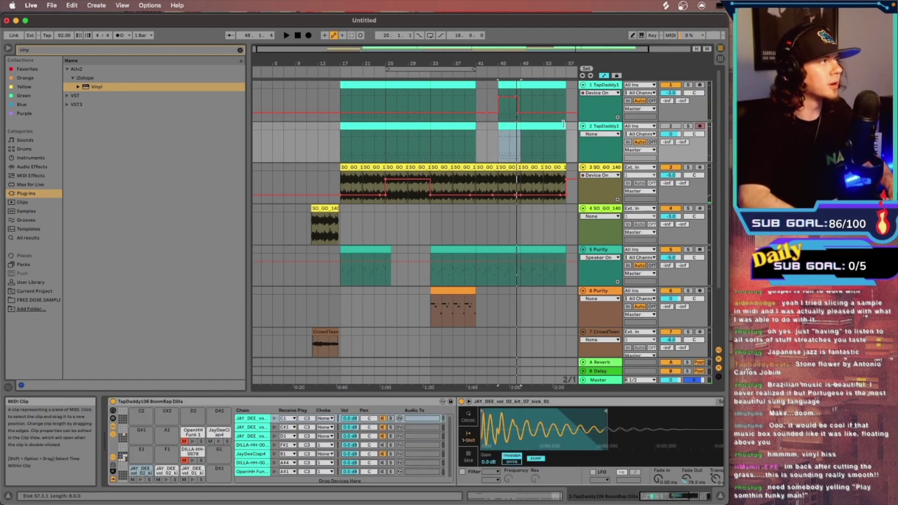
pyautogui.moveTo(564, 49); pyautogui.dragTo(555, 83)
pyautogui.moveTo(395, 127); pyautogui.dragTo(450, 127)
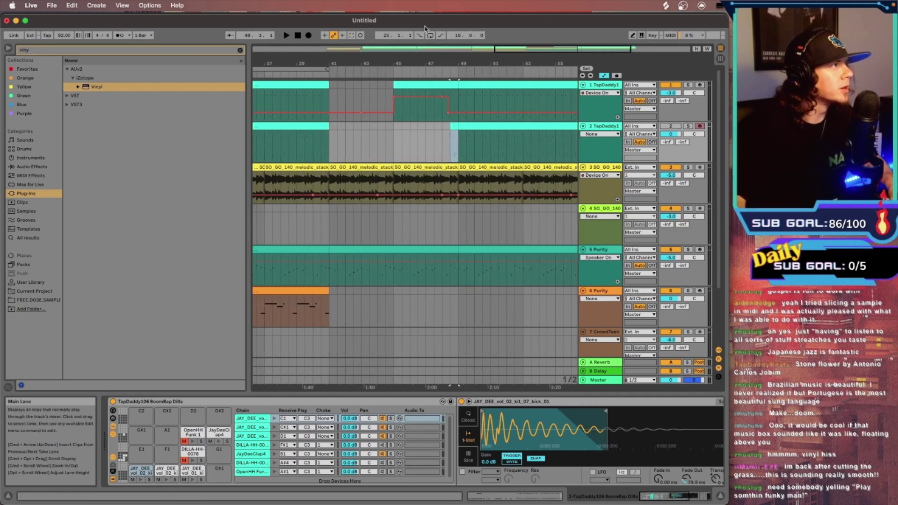
pyautogui.press('space')
pyautogui.moveTo(509, 48); pyautogui.dragTo(577, 67)
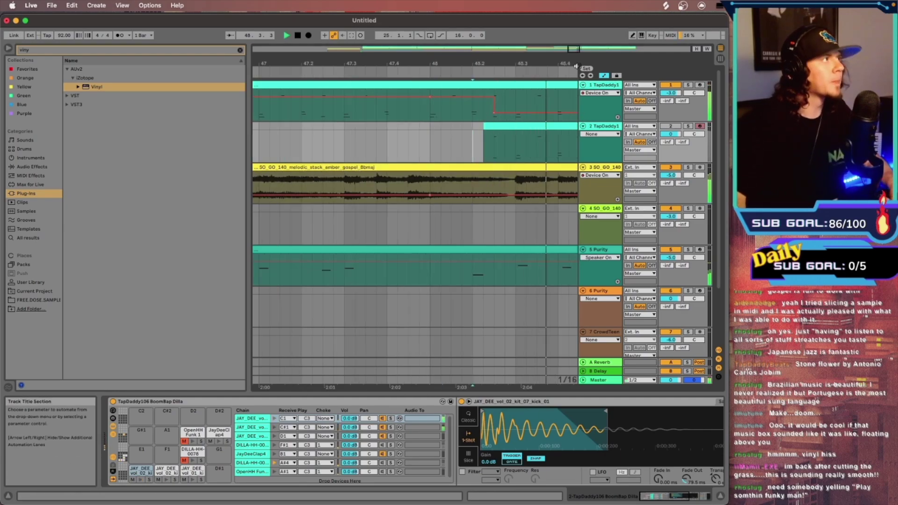
pyautogui.doubleClick(574, 48)
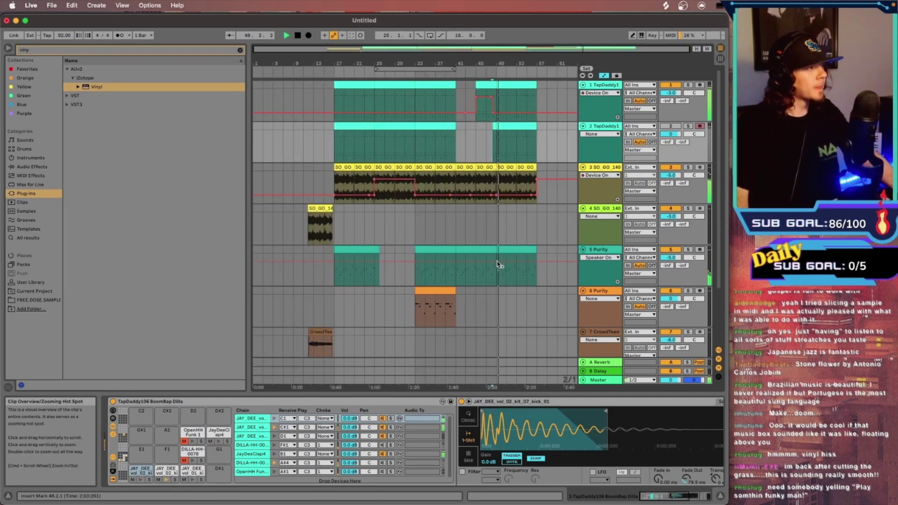
# Insert a new MIDI track directly below the second Purity track.
pyautogui.scroll(-5, 497, 268)
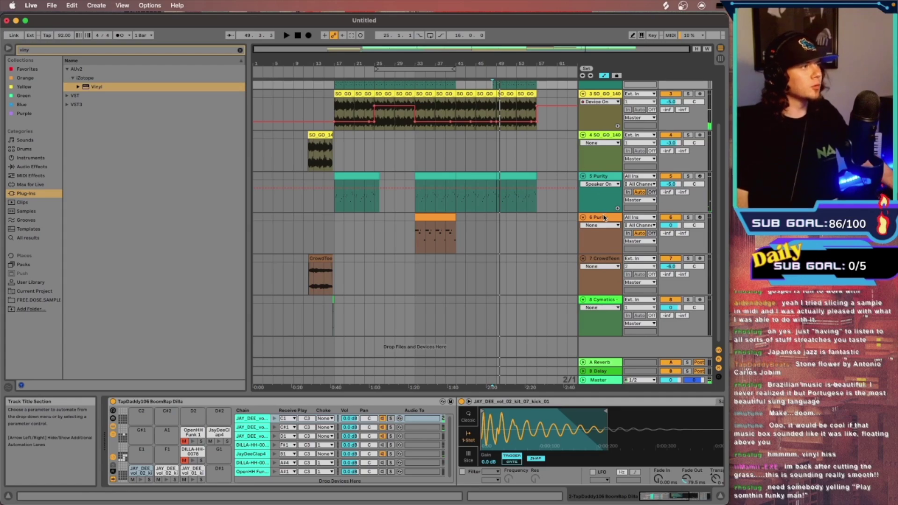
pyautogui.click(604, 217)
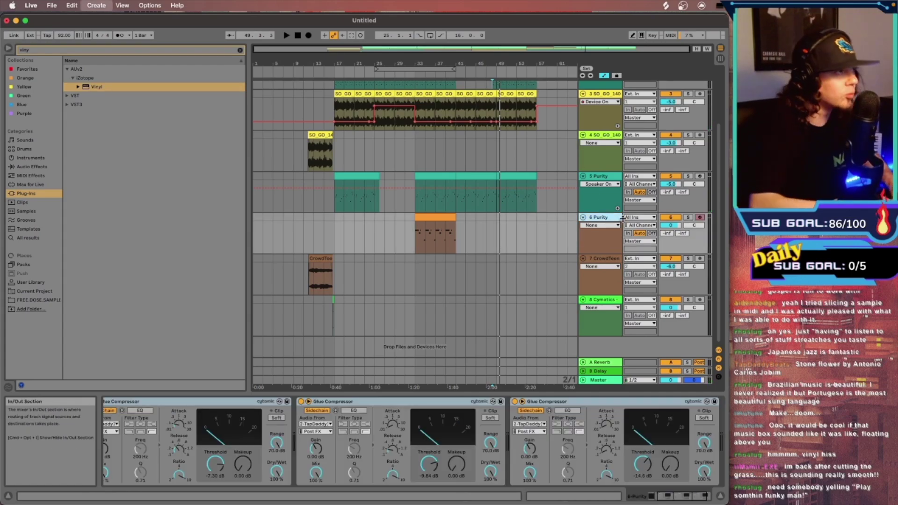
pyautogui.press('super+shift+t')
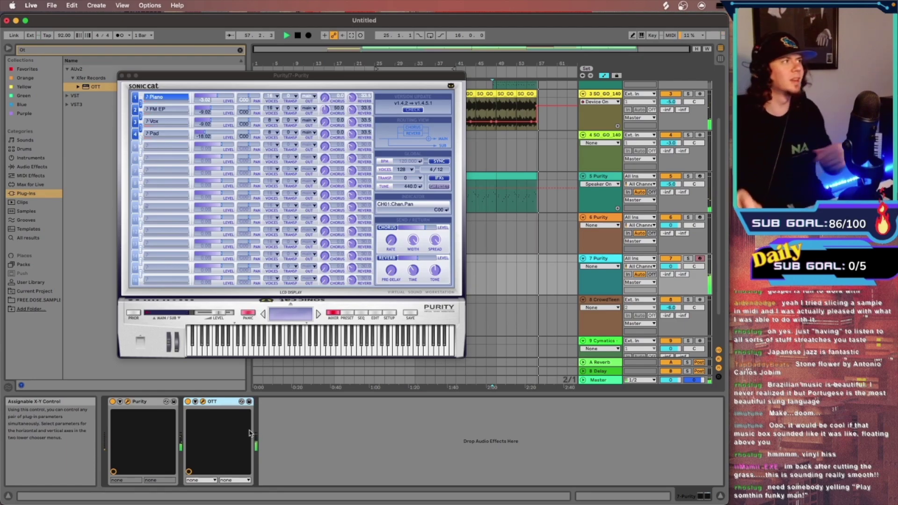
# Repeat the opening two-bar phrase of the new Purity melody from bar 49 at bar 51.
pyautogui.click(486, 285)
pyautogui.press('space')
pyautogui.moveTo(490, 280); pyautogui.dragTo(512, 257)
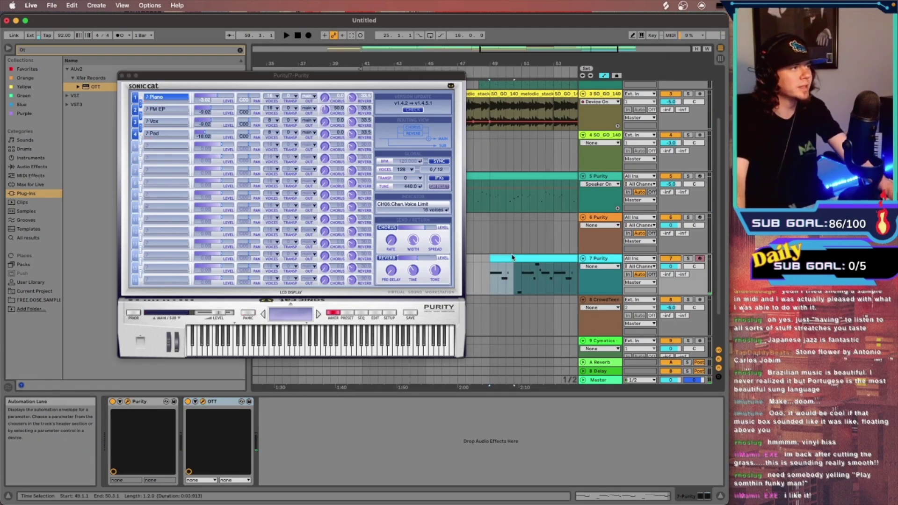
pyautogui.press('super+d')
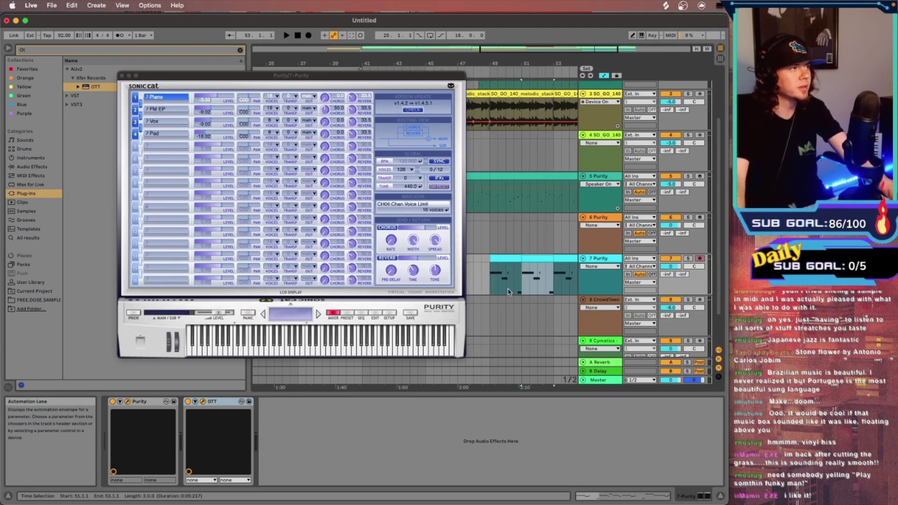
# Play the new Purity melody from bar 49, close the Purity window and lower the track's volume to -5 dB.
pyautogui.click(491, 283)
pyautogui.press('space')
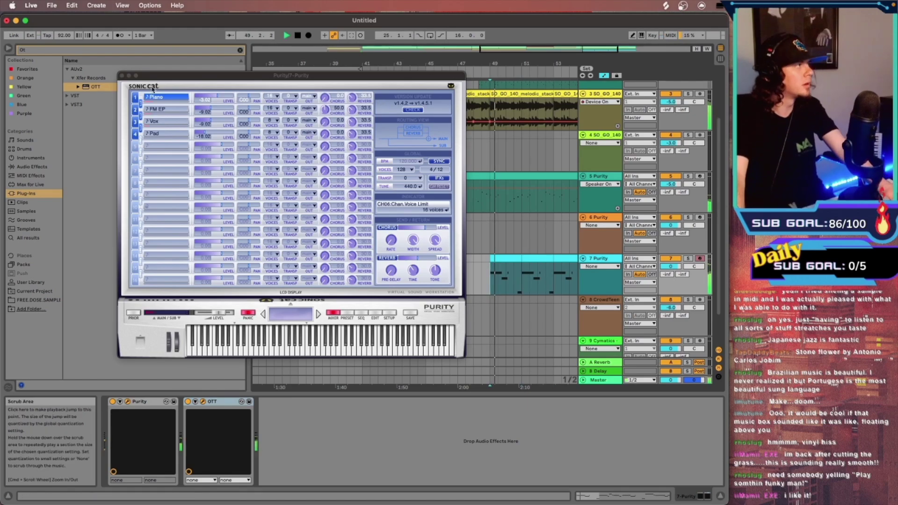
pyautogui.click(121, 76)
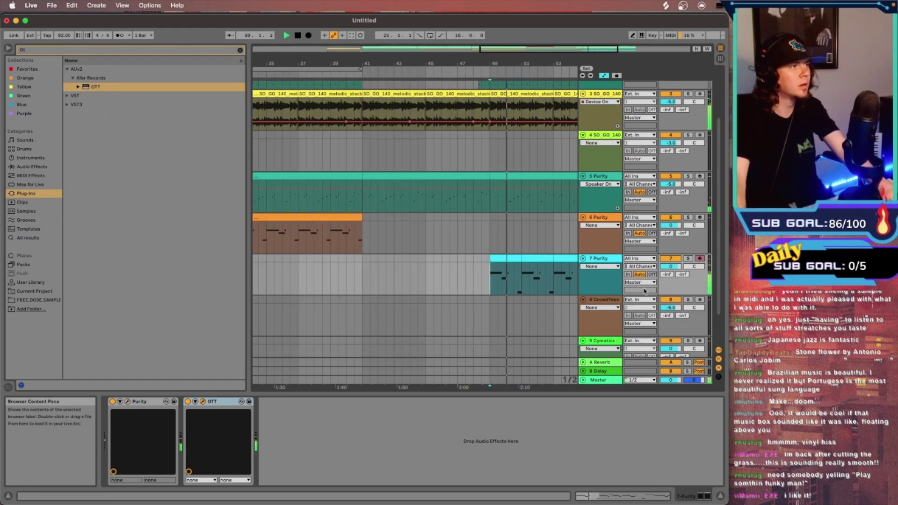
pyautogui.moveTo(681, 267); pyautogui.dragTo(681, 271)
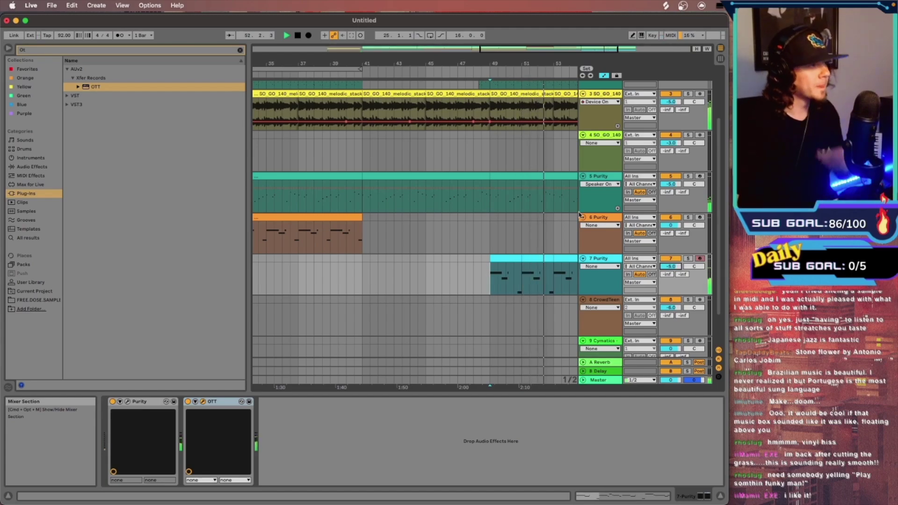
# Duplicate bars 49 to 57 of all tracks from the first TapDaddy to the new Purity track at bar 57.
pyautogui.press('-')
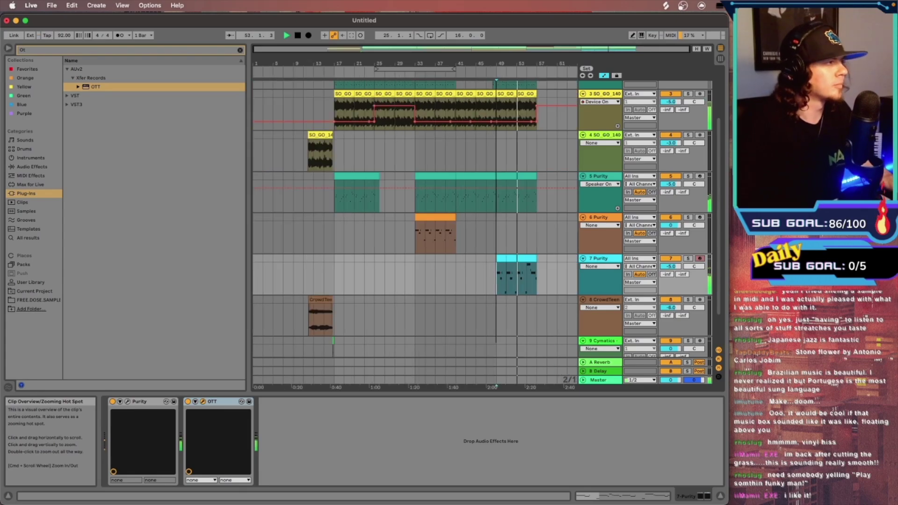
pyautogui.moveTo(499, 273); pyautogui.dragTo(539, 86)
pyautogui.press('super+d')
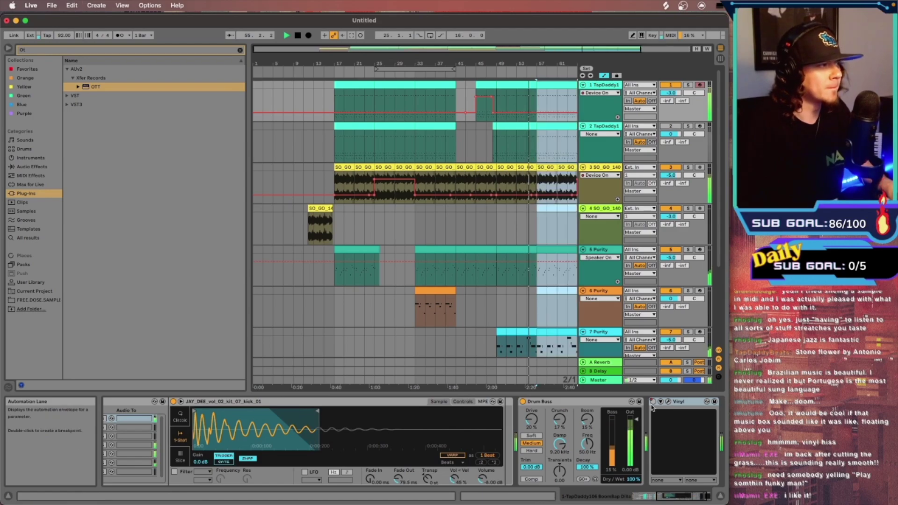
# Show the Master track's volume automation and draw a fade-out from bar 57 down to -inf dB at about bar 61.
pyautogui.rightClick(671, 382)
pyautogui.click(676, 385)
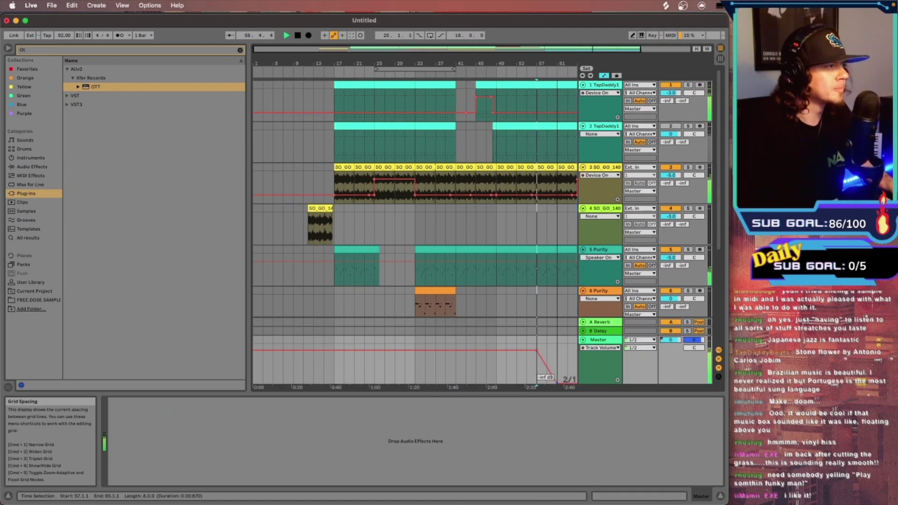
pyautogui.moveTo(558, 351); pyautogui.dragTo(559, 382)
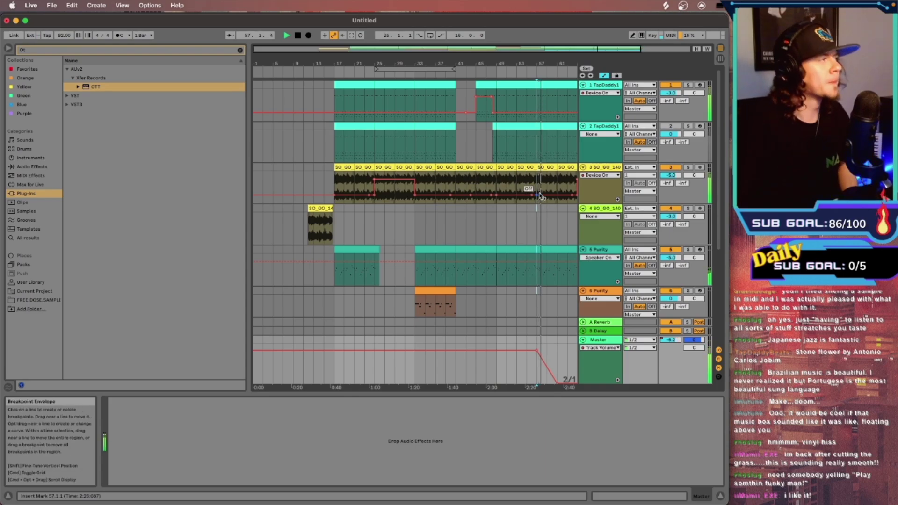